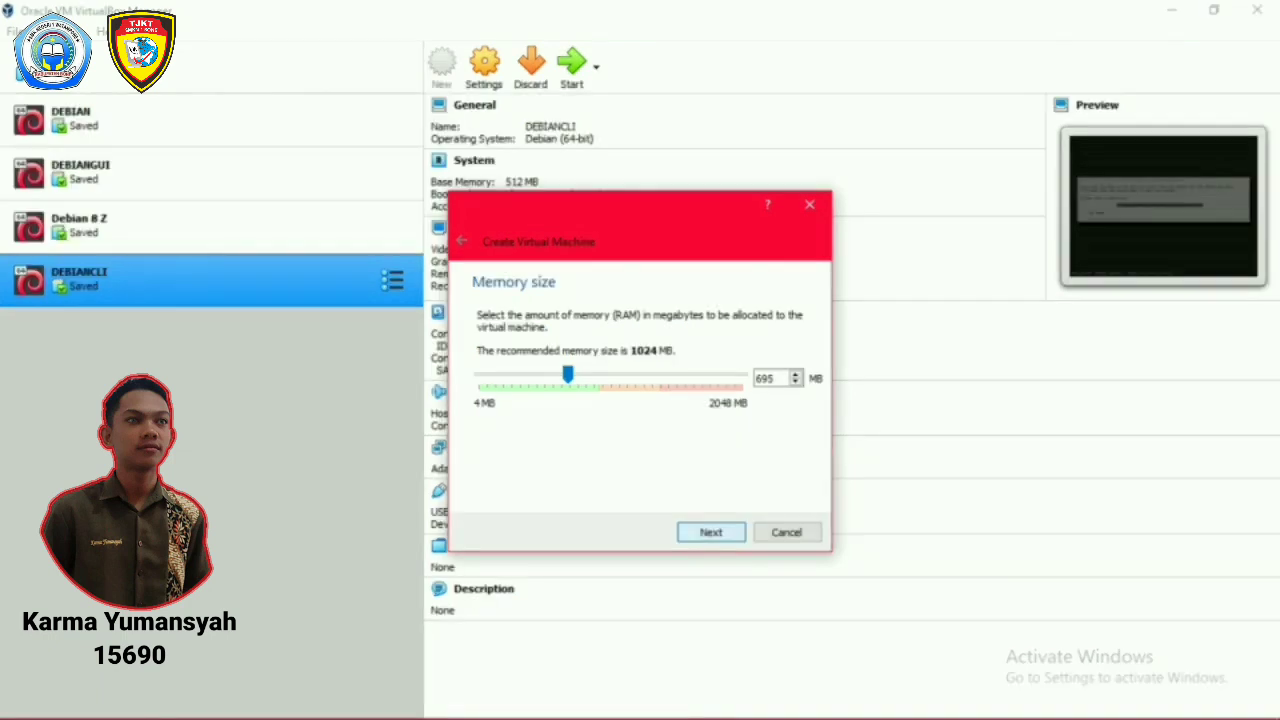
# Keep 695 MB memory and create an 8 GB dynamically allocated VDI disk for DEBIAN GUI.
pyautogui.press('Return')
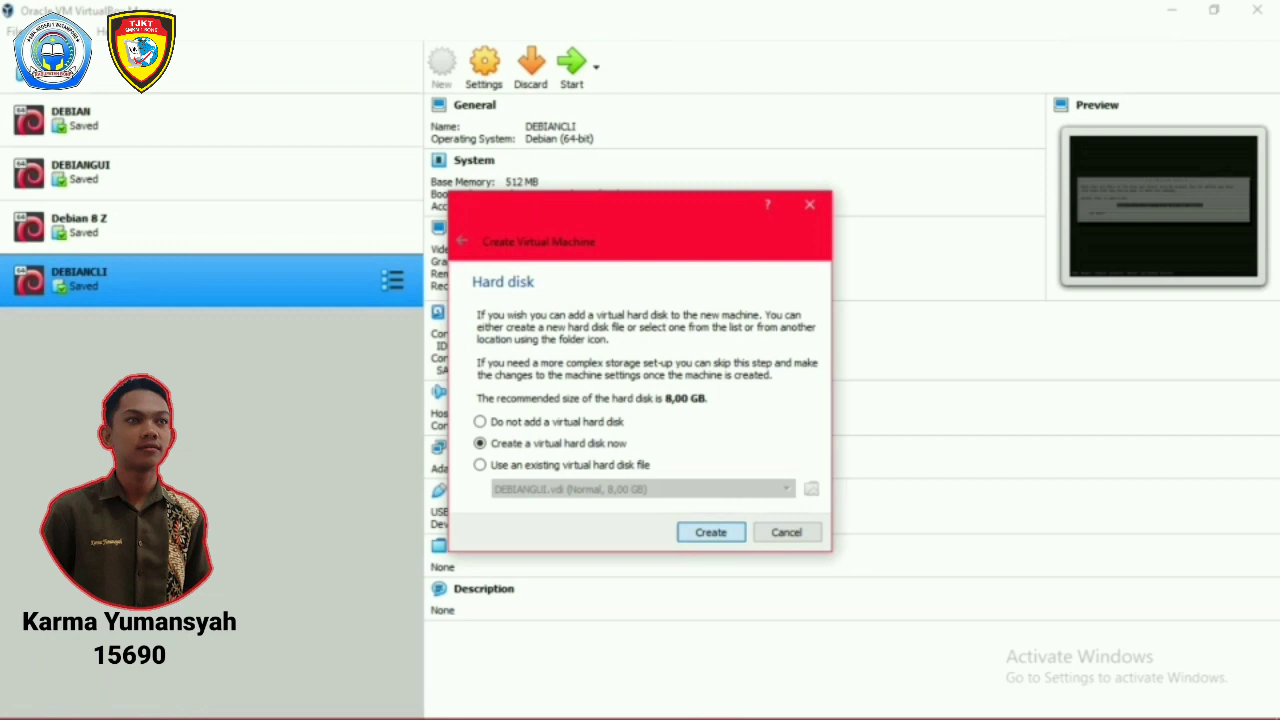
pyautogui.press('Return')
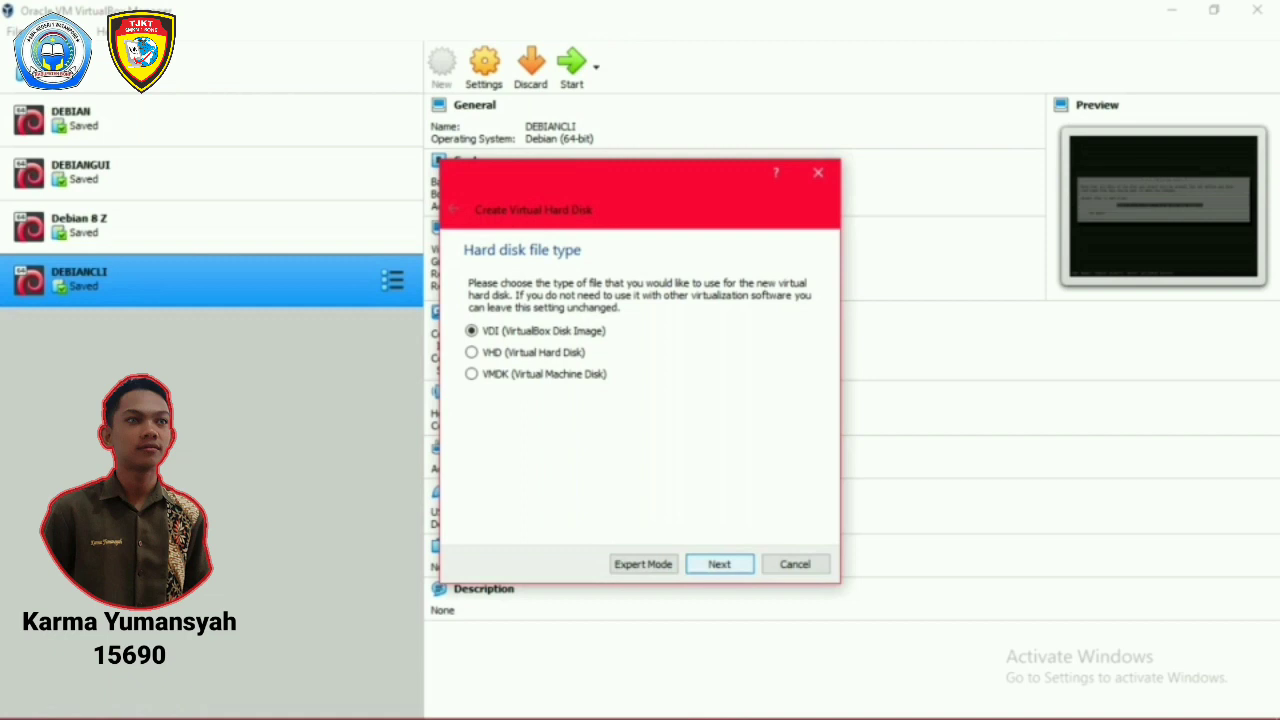
pyautogui.press('Return')
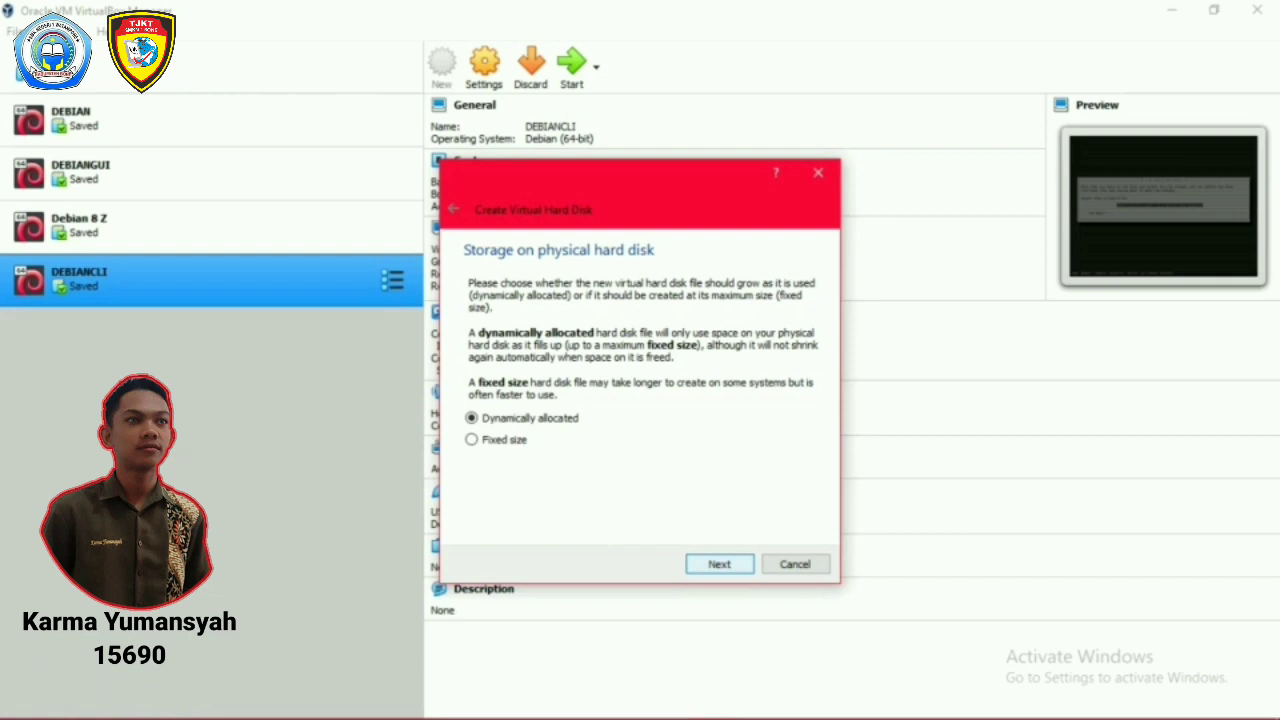
pyautogui.press('Return')
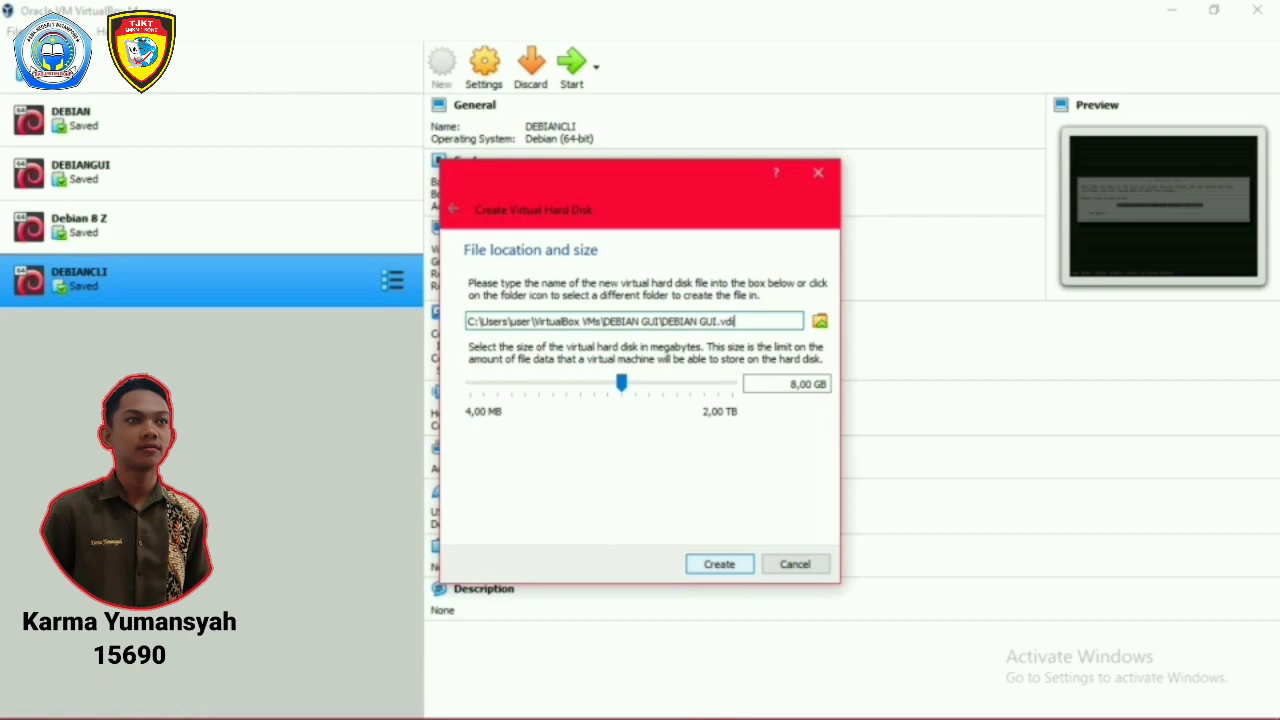
pyautogui.press('Return')
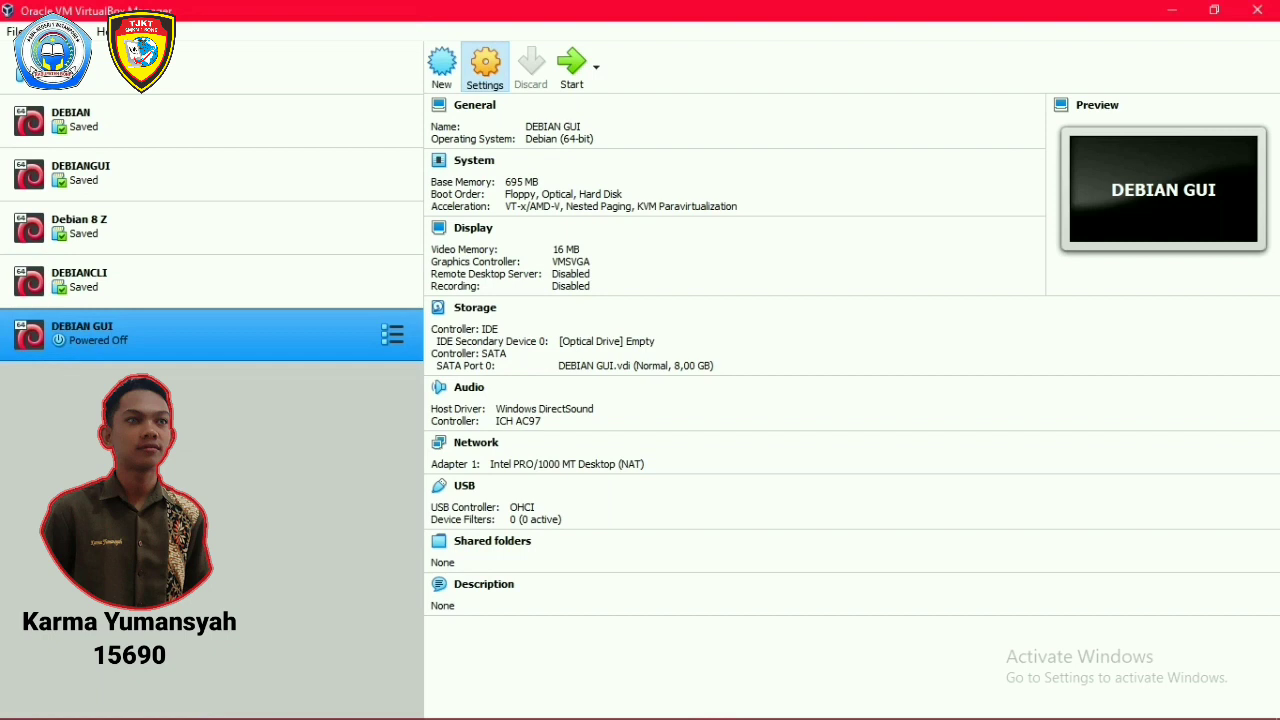
# Mount debian-8.11.0-amd64-DVD-1.iso in DEBIAN GUI's empty IDE optical drive through Storage settings.
pyautogui.click(485, 62)
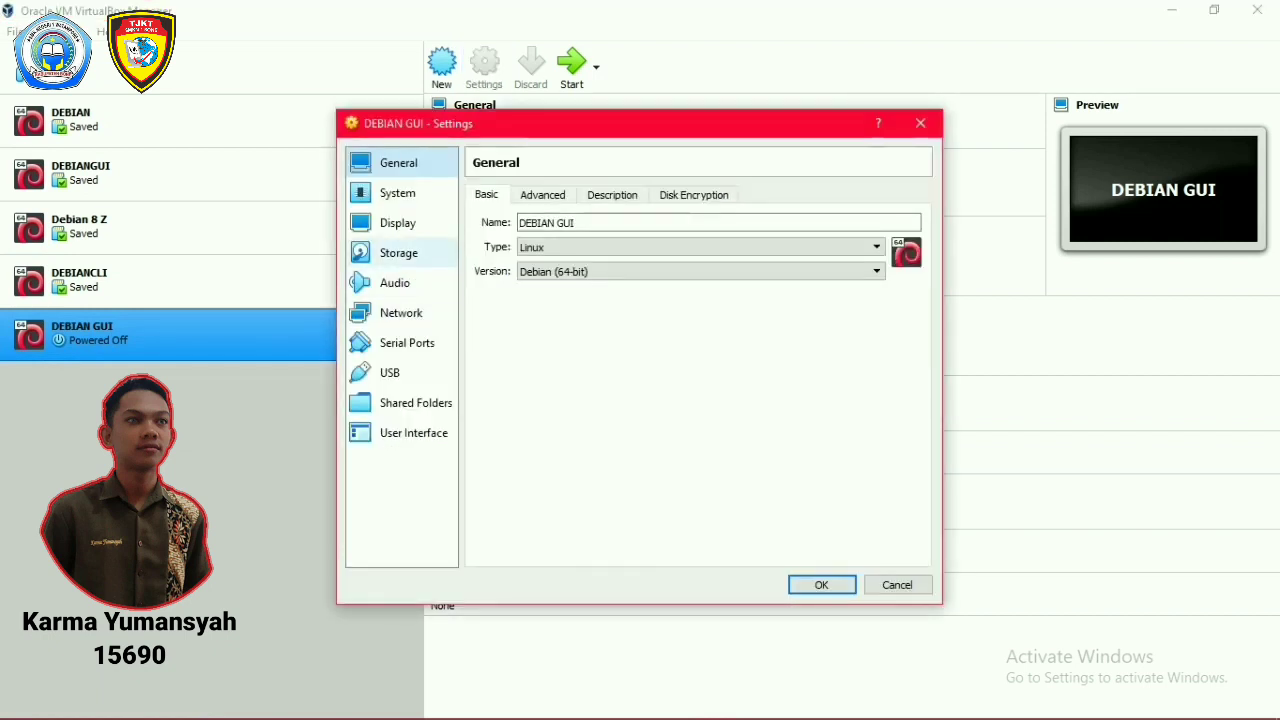
pyautogui.click(398, 253)
pyautogui.click(524, 237)
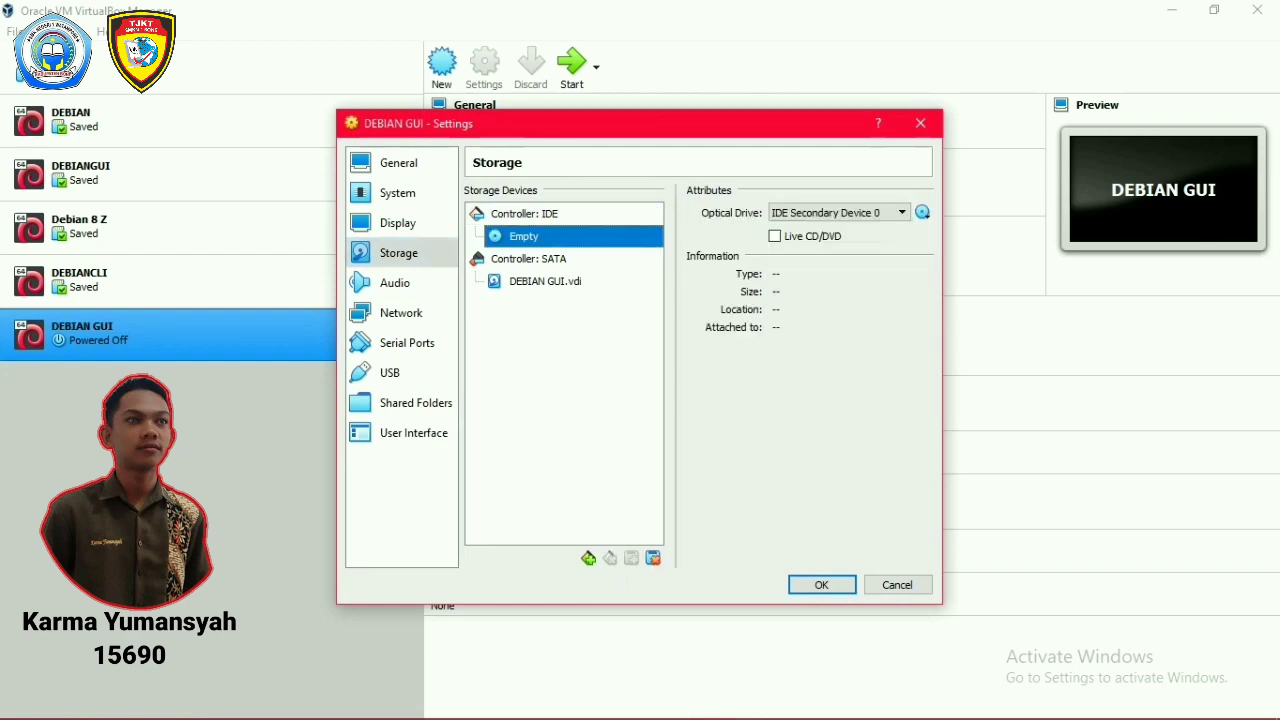
pyautogui.click(922, 212)
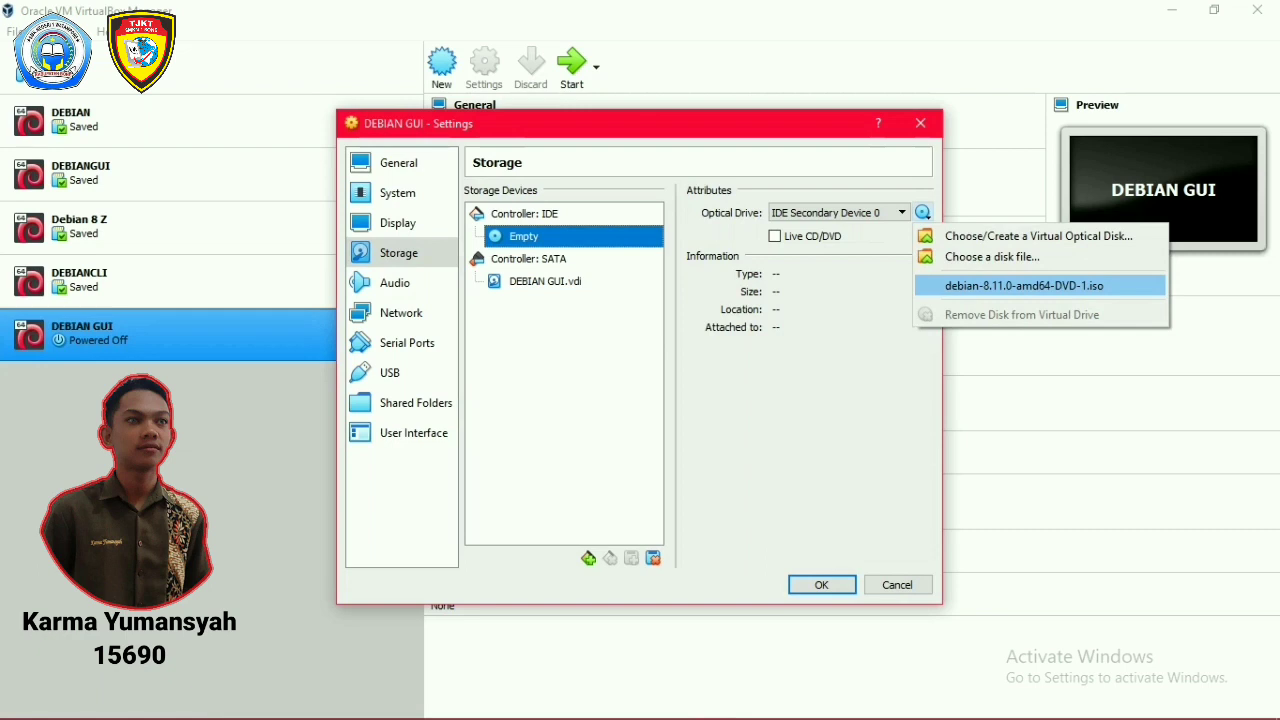
pyautogui.click(1024, 285)
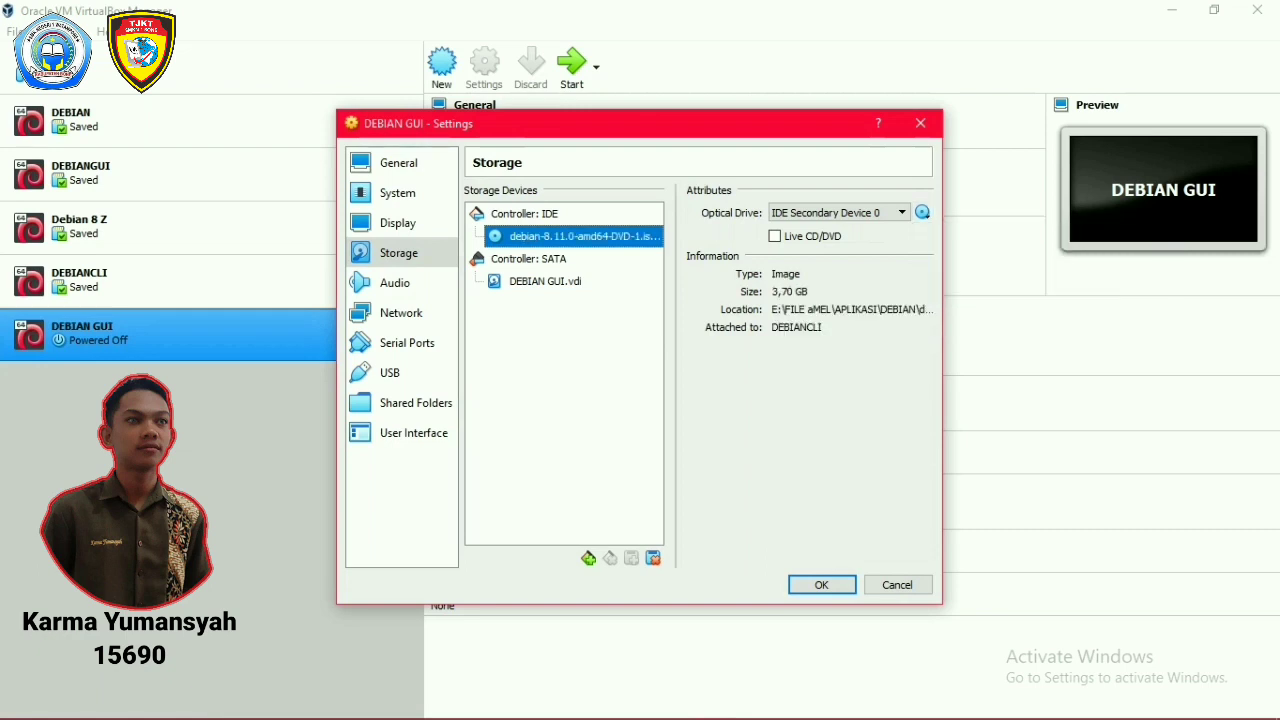
pyautogui.click(821, 584)
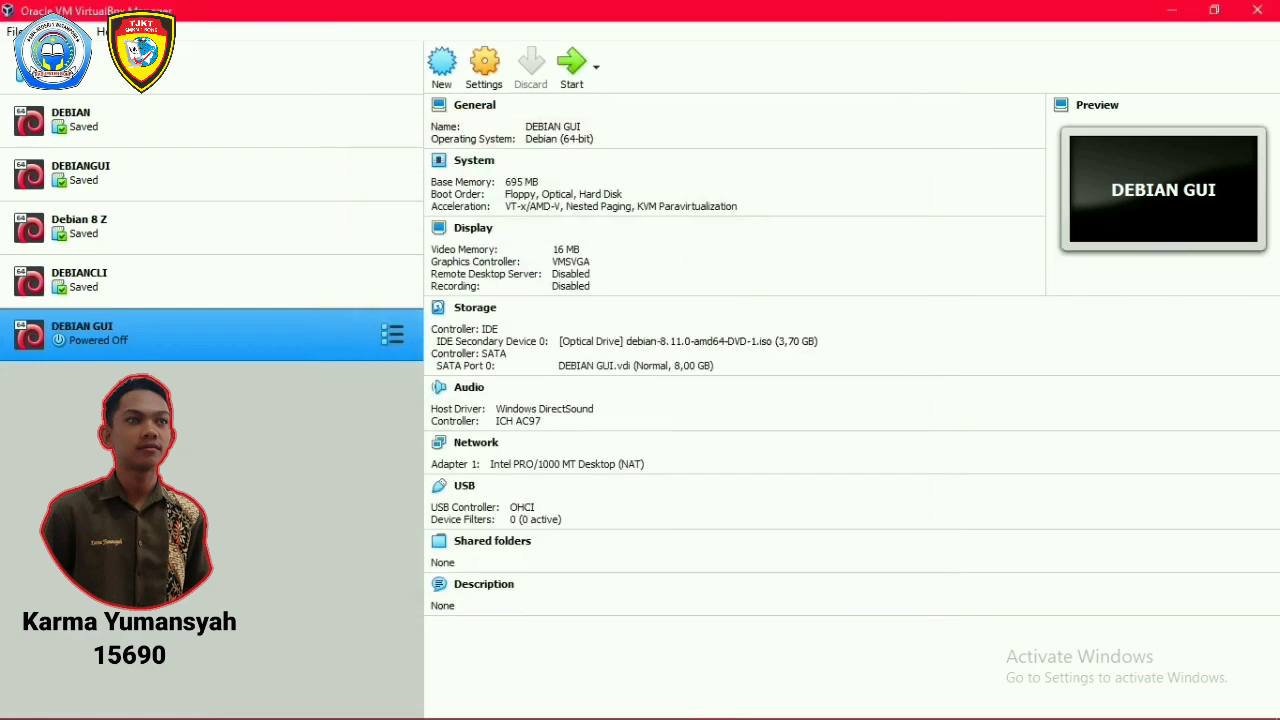
# Start the DEBIAN GUI VM and boot the Graphical install option from the ISO menu.
pyautogui.click(572, 67)
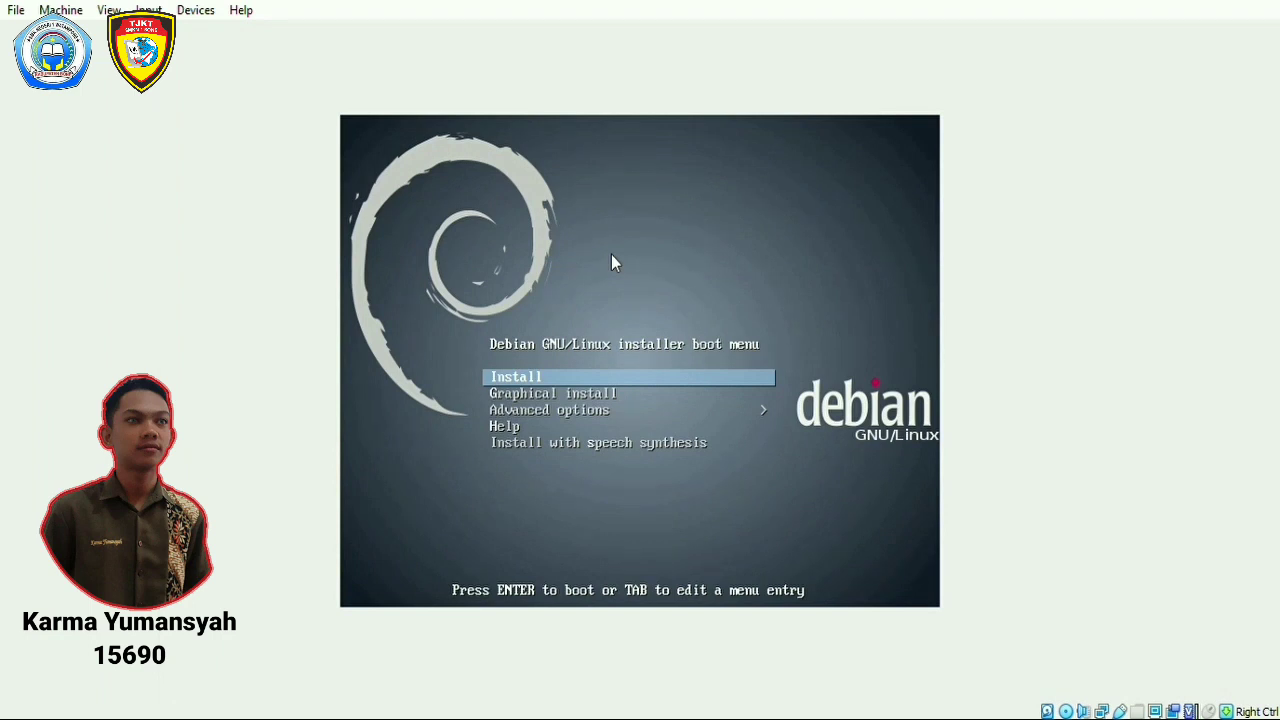
pyautogui.press('Down')
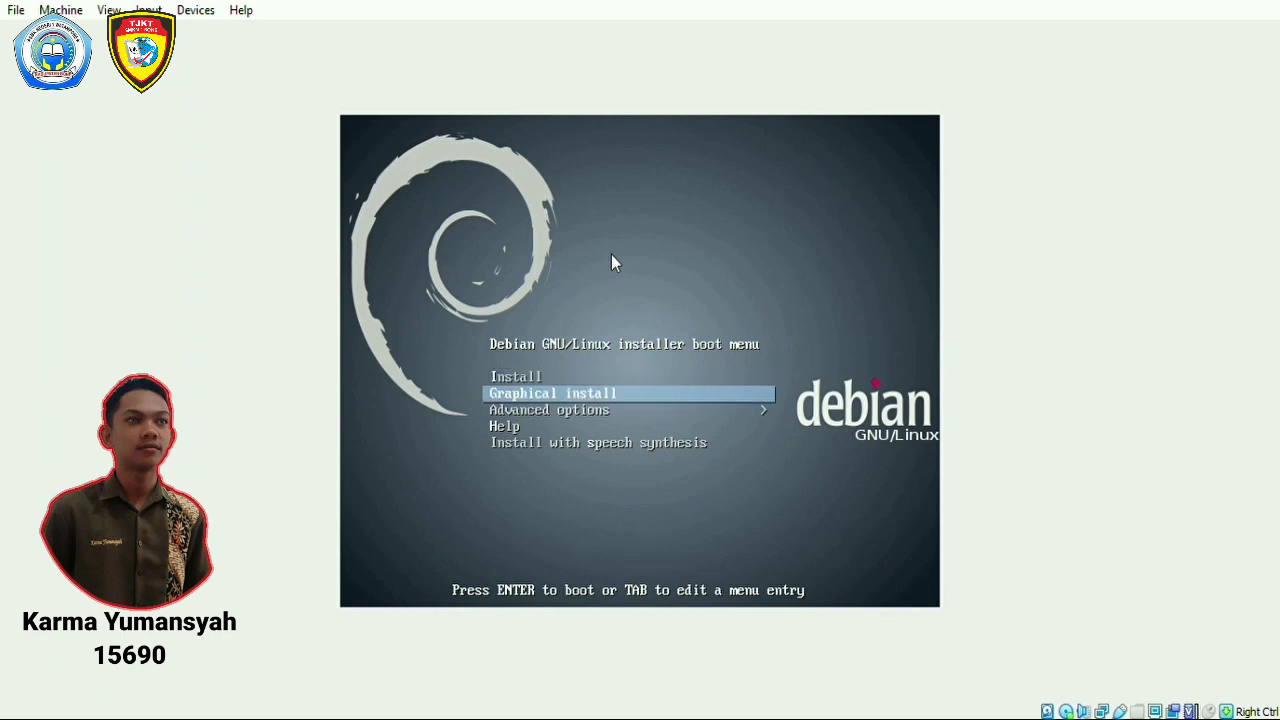
pyautogui.press('Return')
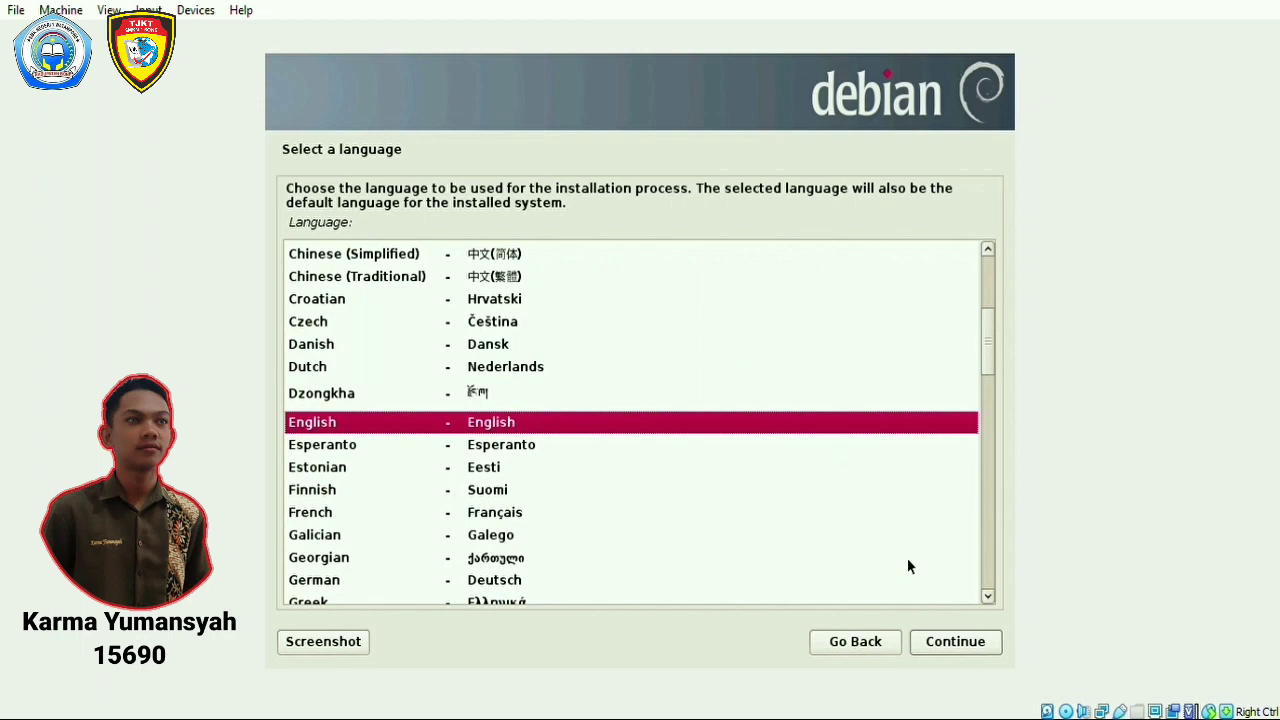
# Choose English, location other > Asia > Indonesia, locale en_US.UTF-8 and American English keymap.
pyautogui.click(935, 641)
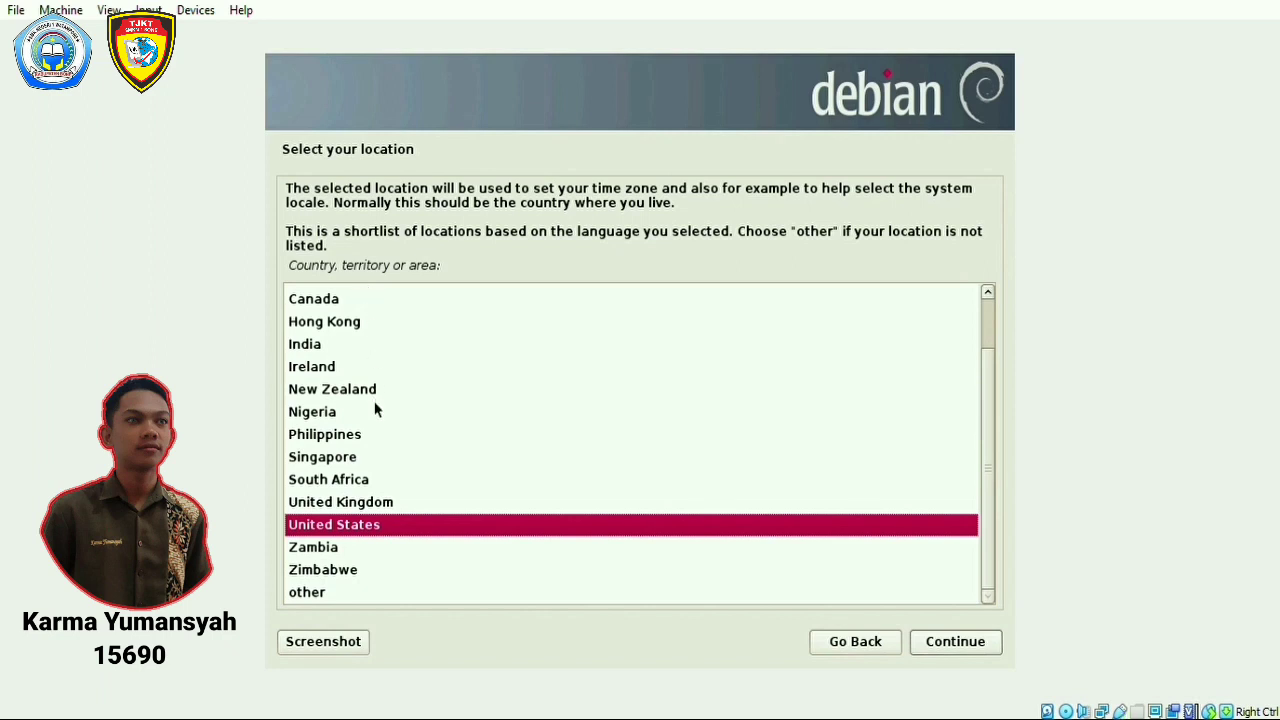
pyautogui.press('Down')
pyautogui.press('Down')
pyautogui.press('Down')
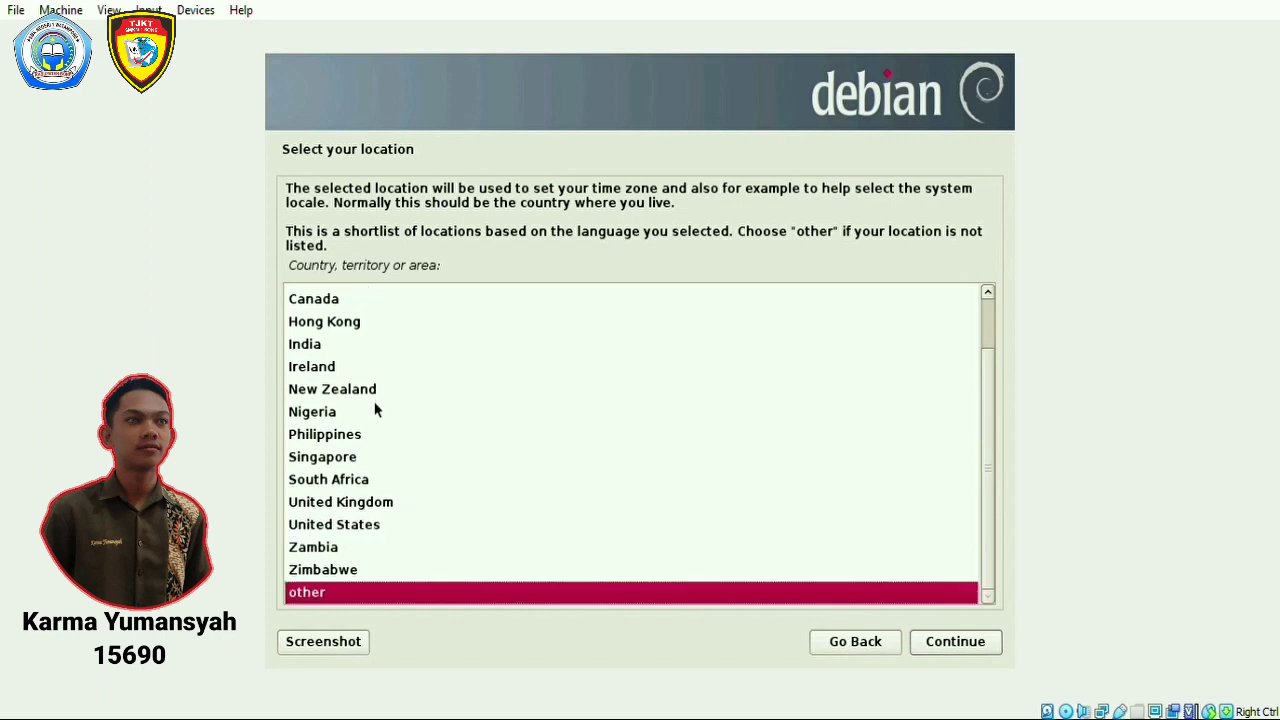
pyautogui.click(996, 641)
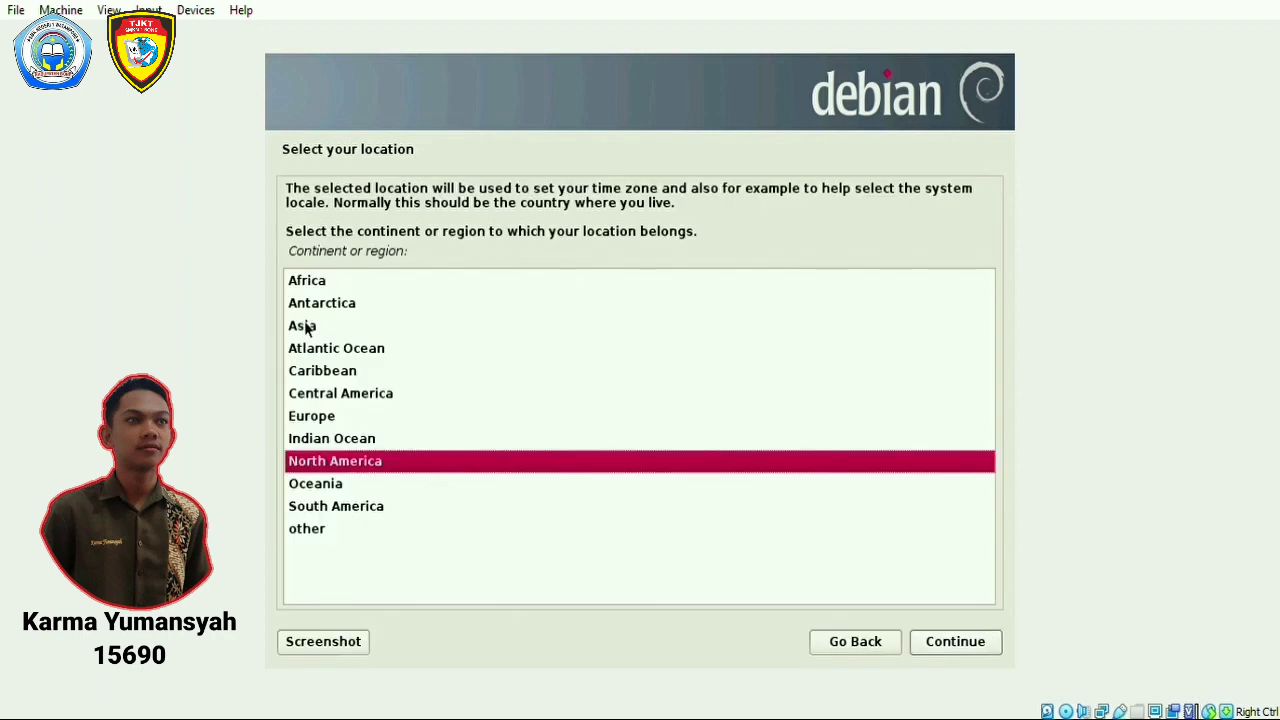
pyautogui.click(306, 327)
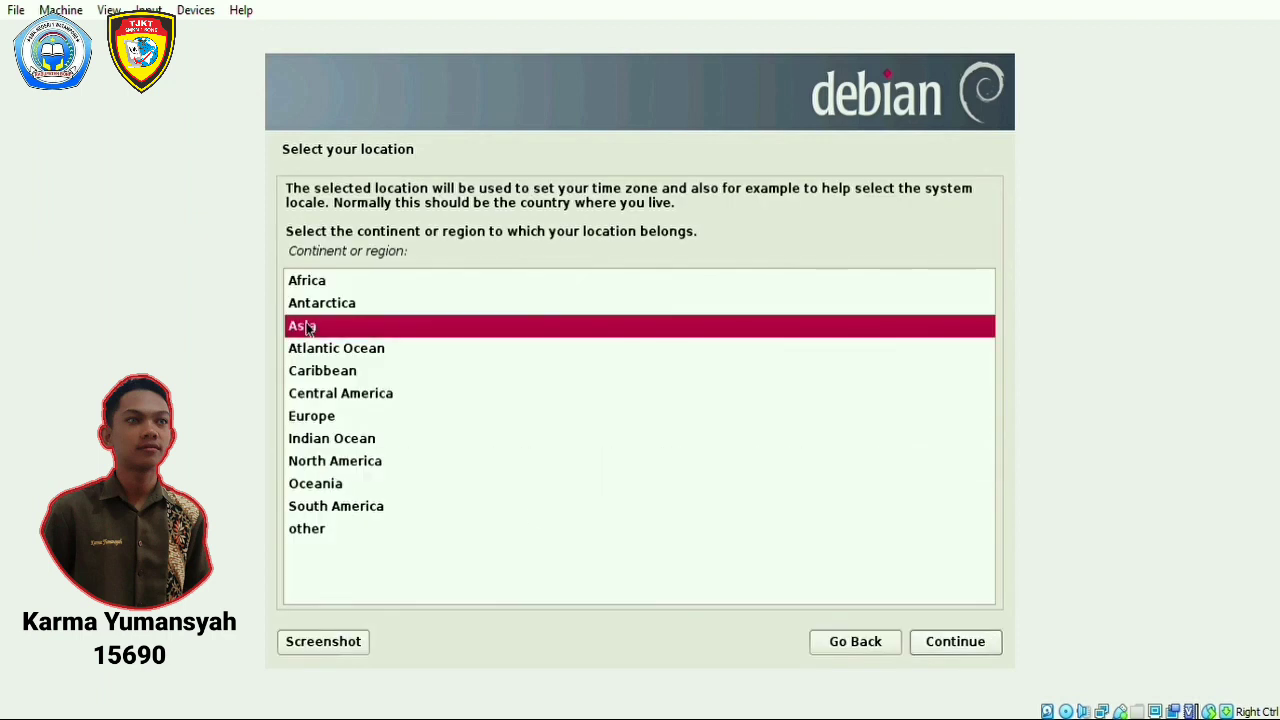
pyautogui.click(942, 650)
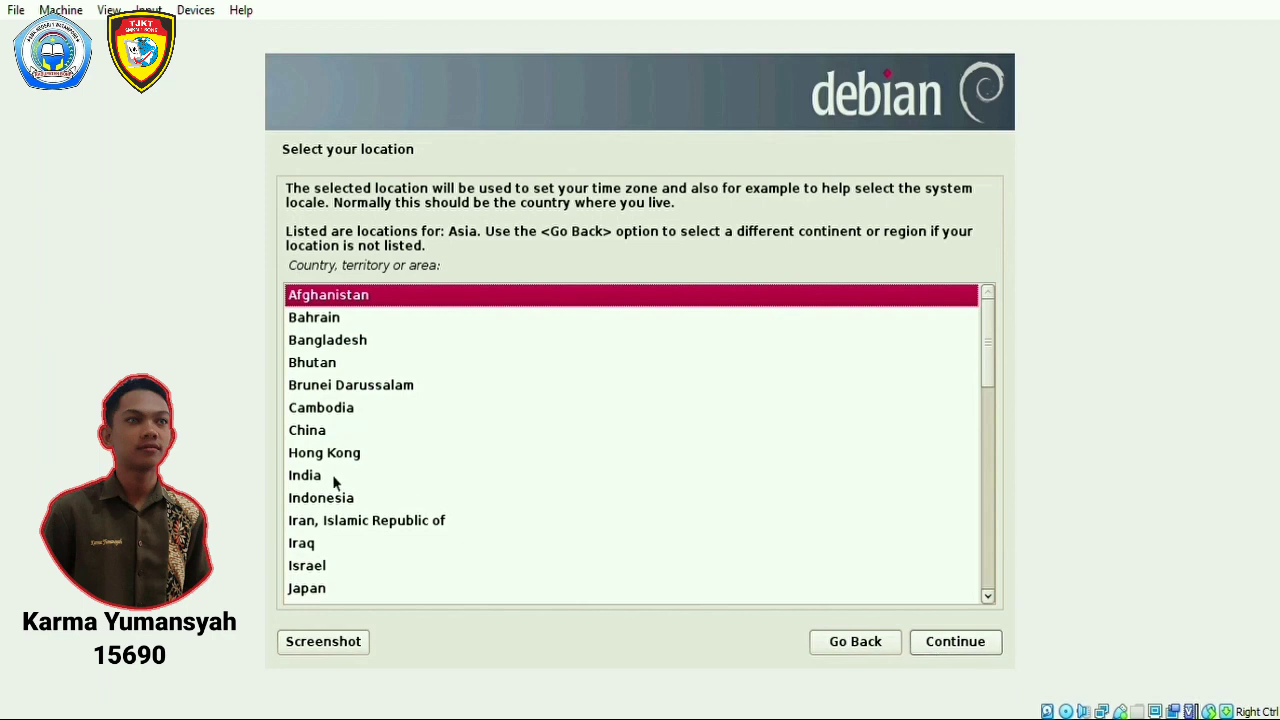
pyautogui.click(335, 503)
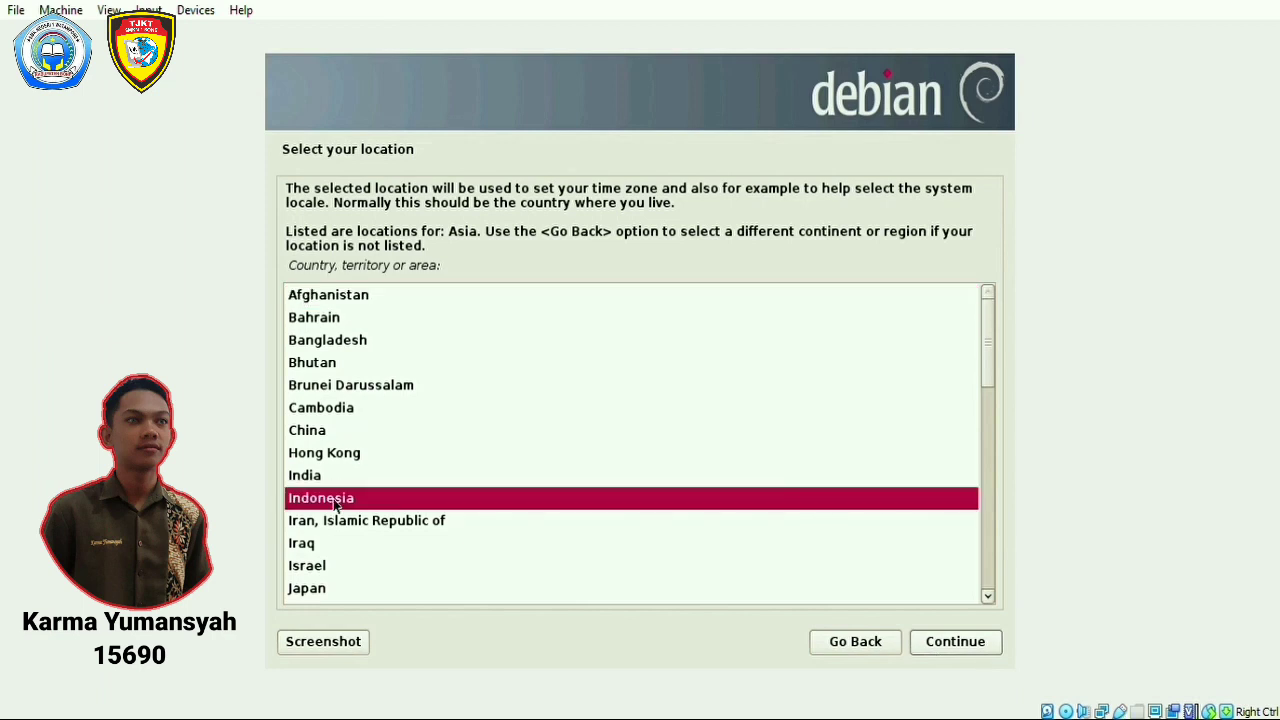
pyautogui.click(940, 643)
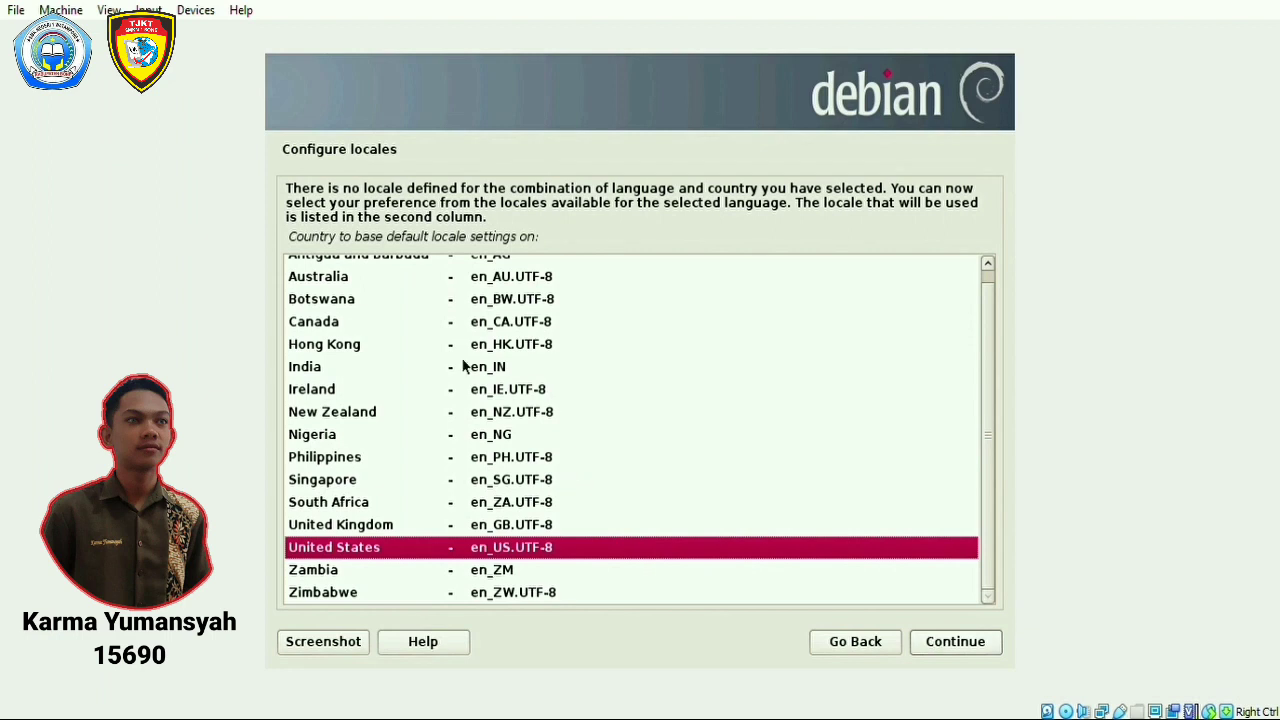
pyautogui.click(962, 642)
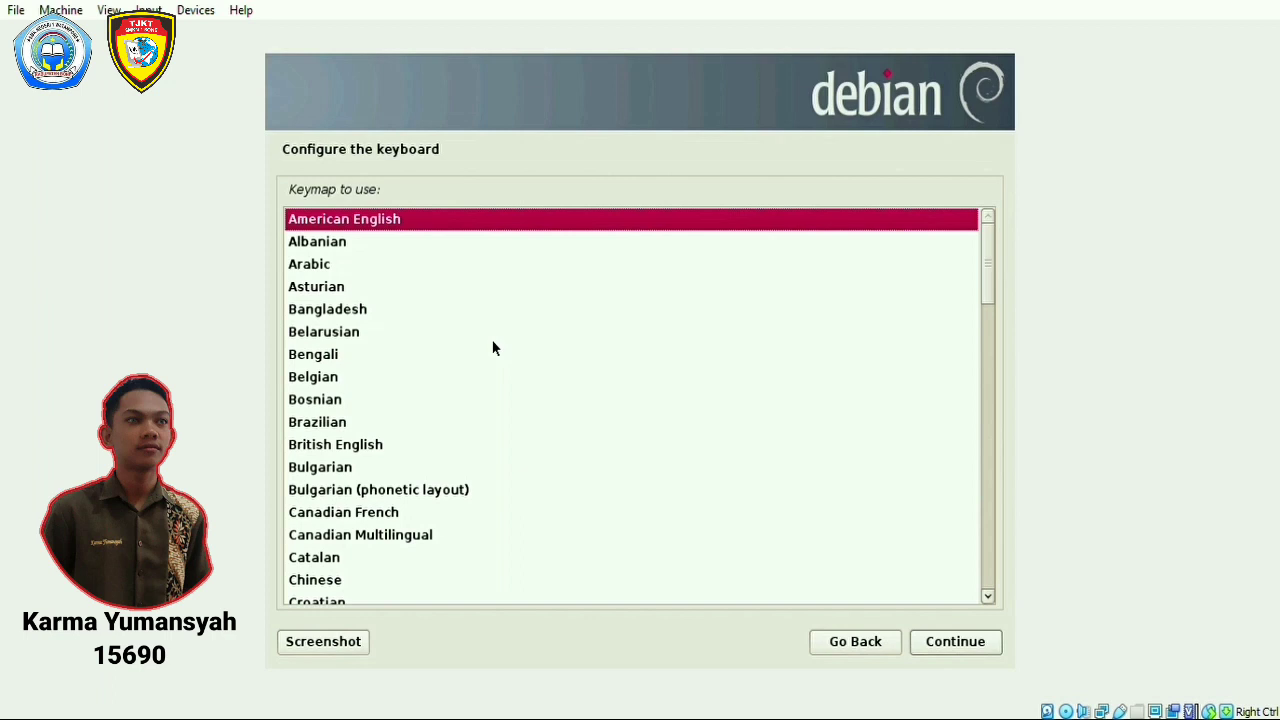
pyautogui.click(953, 643)
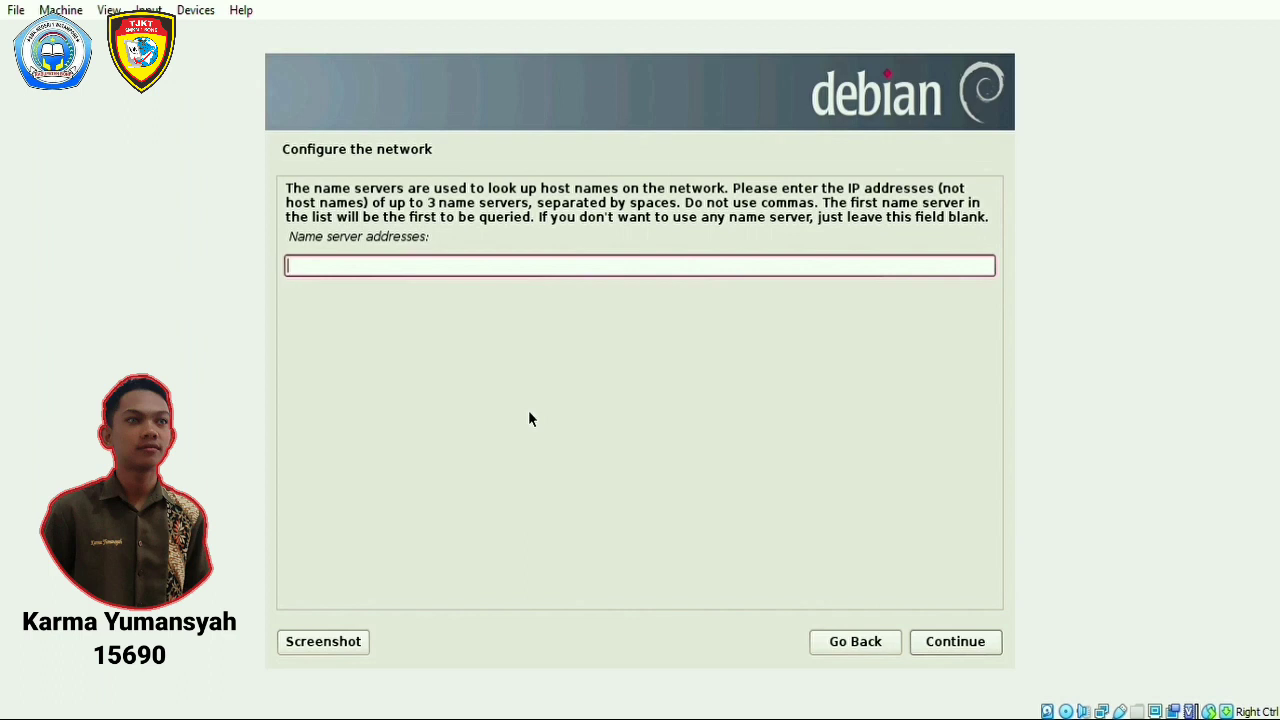
# Set name server 192.168.100.1 and hostname kelompok5.
pyautogui.write('192.168.100.1')
pyautogui.press('Return')
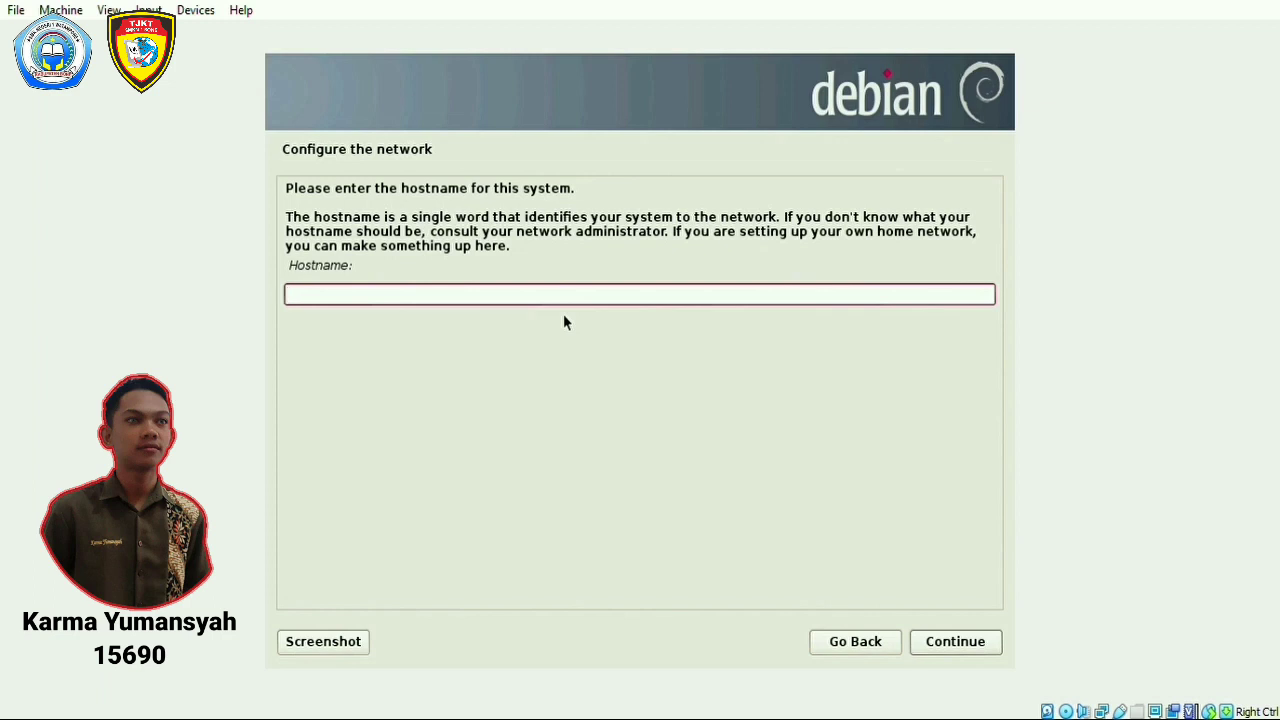
pyautogui.write('kelompok5')
pyautogui.click(955, 650)
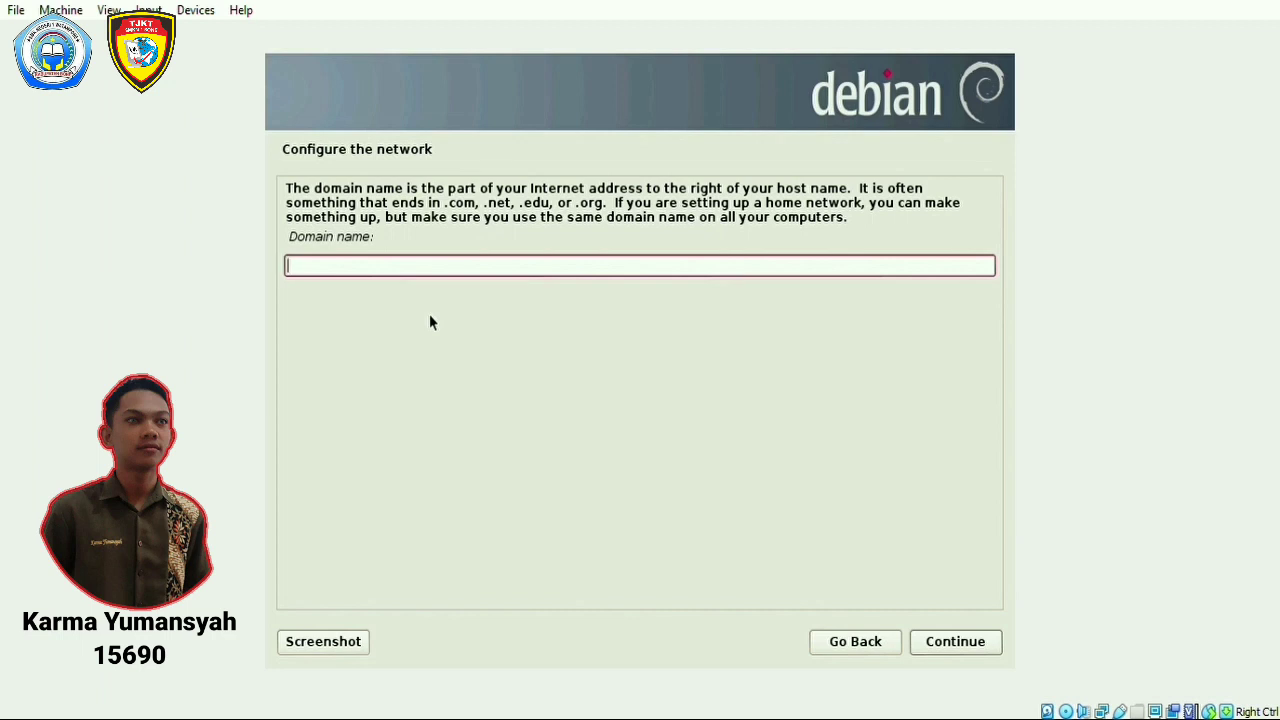
pyautogui.write('www.kelompok5')
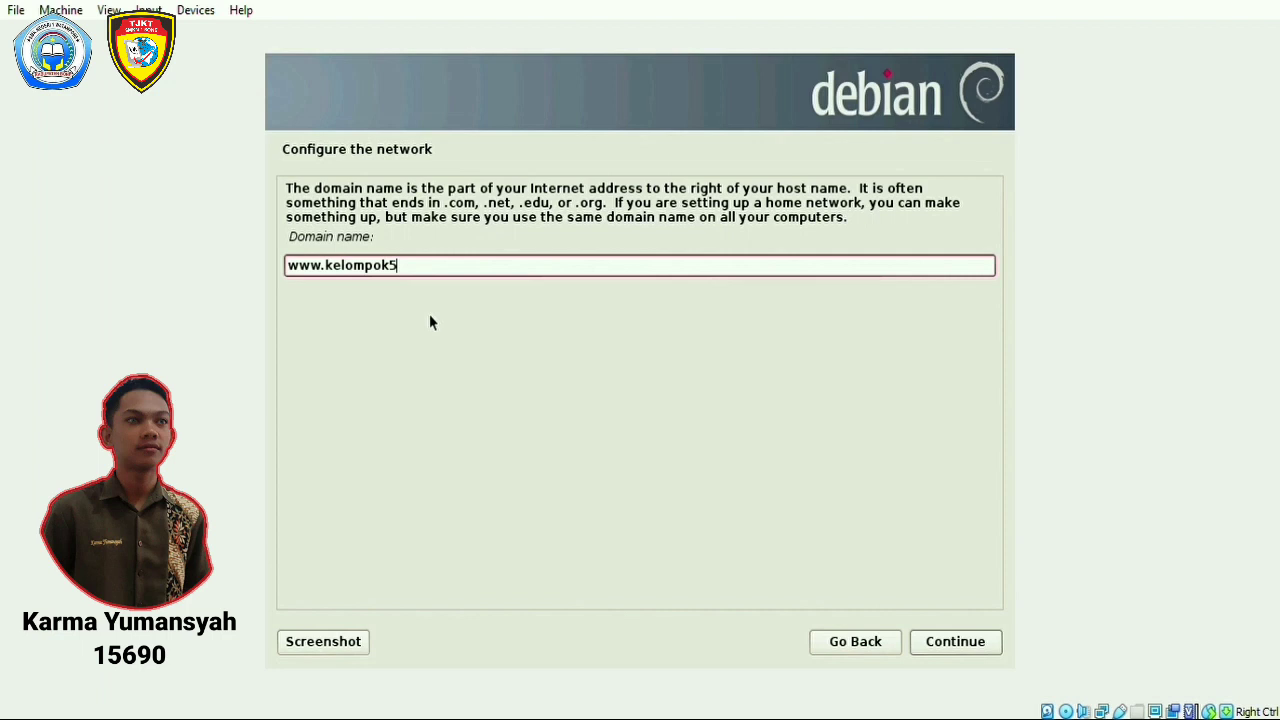
pyautogui.write('.com')
pyautogui.click(974, 648)
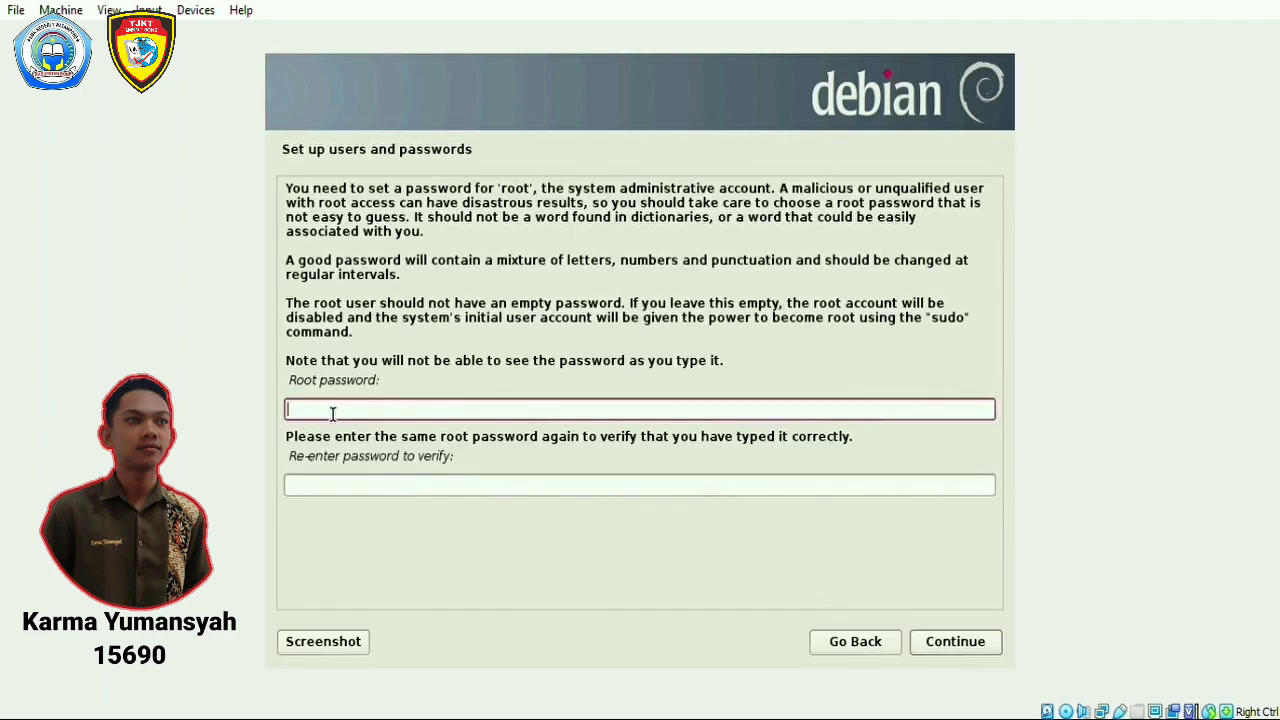
# Enter and confirm the root password.
pyautogui.write('1234')
pyautogui.press('Tab')
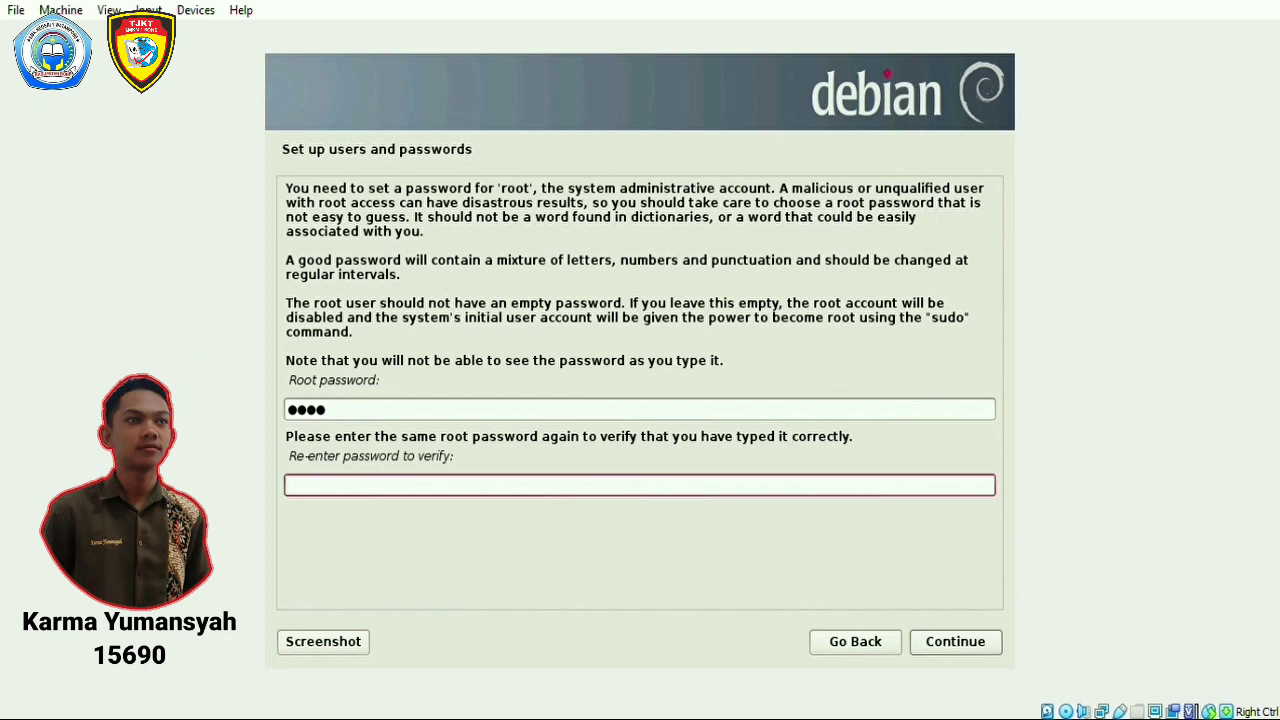
pyautogui.write('****')
pyautogui.click(952, 648)
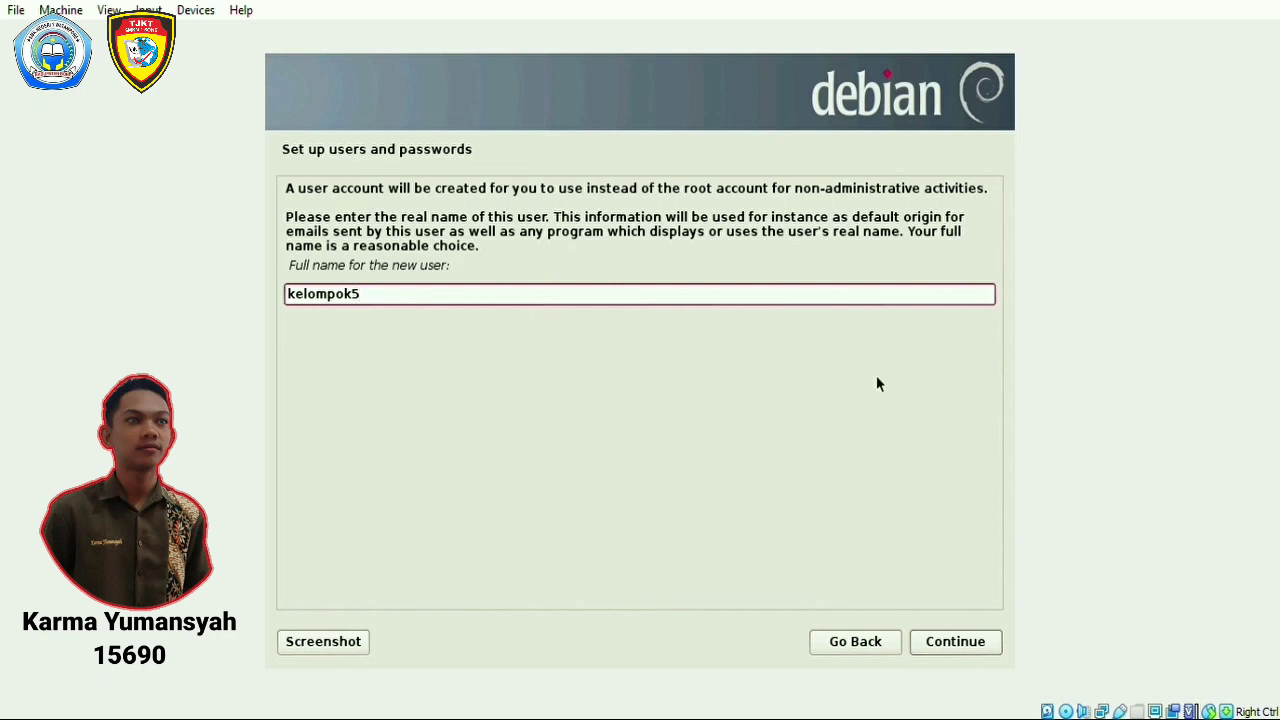
# Accept the new user's full name and suggested username, then type the user password twice.
pyautogui.click(953, 642)
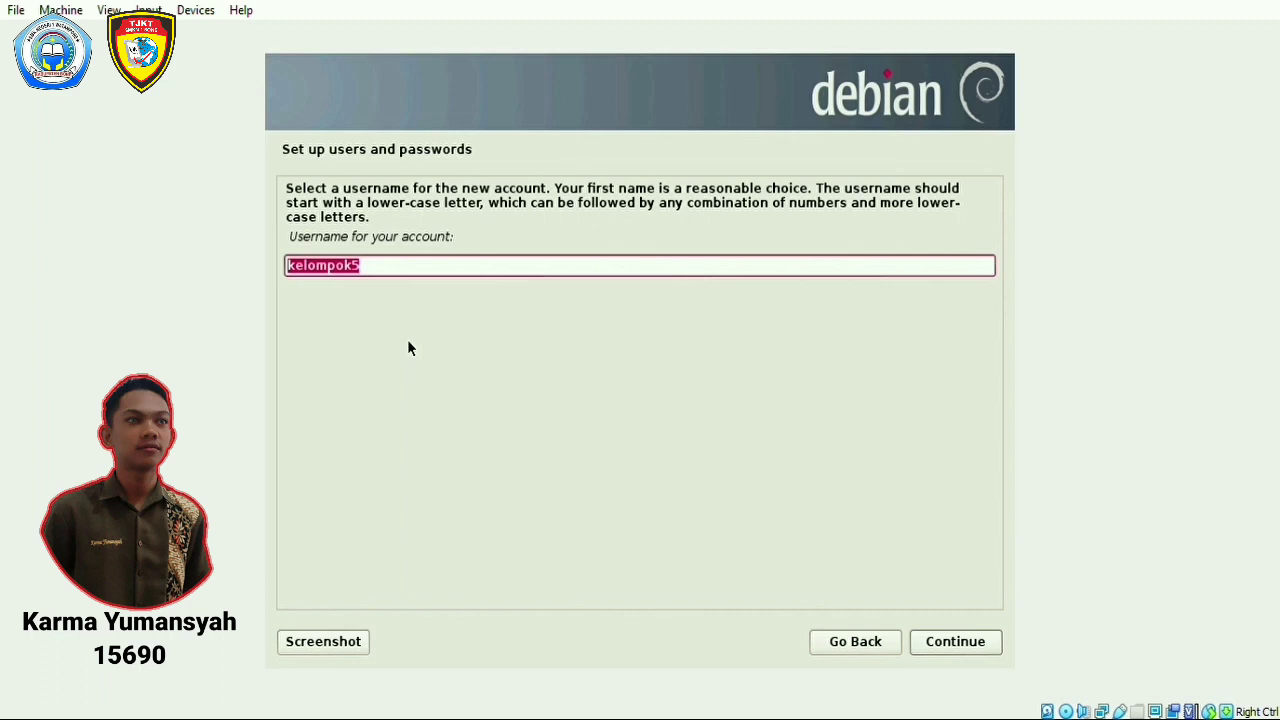
pyautogui.click(978, 646)
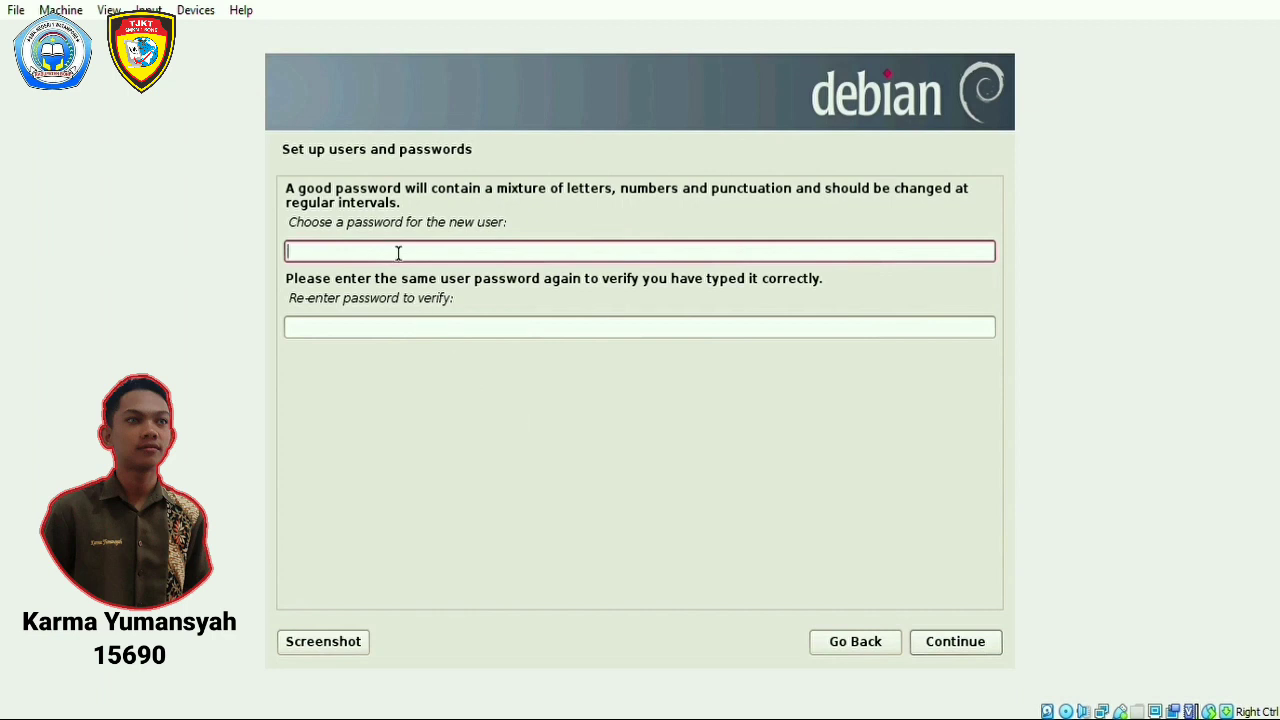
pyautogui.write('1234')
pyautogui.click(357, 329)
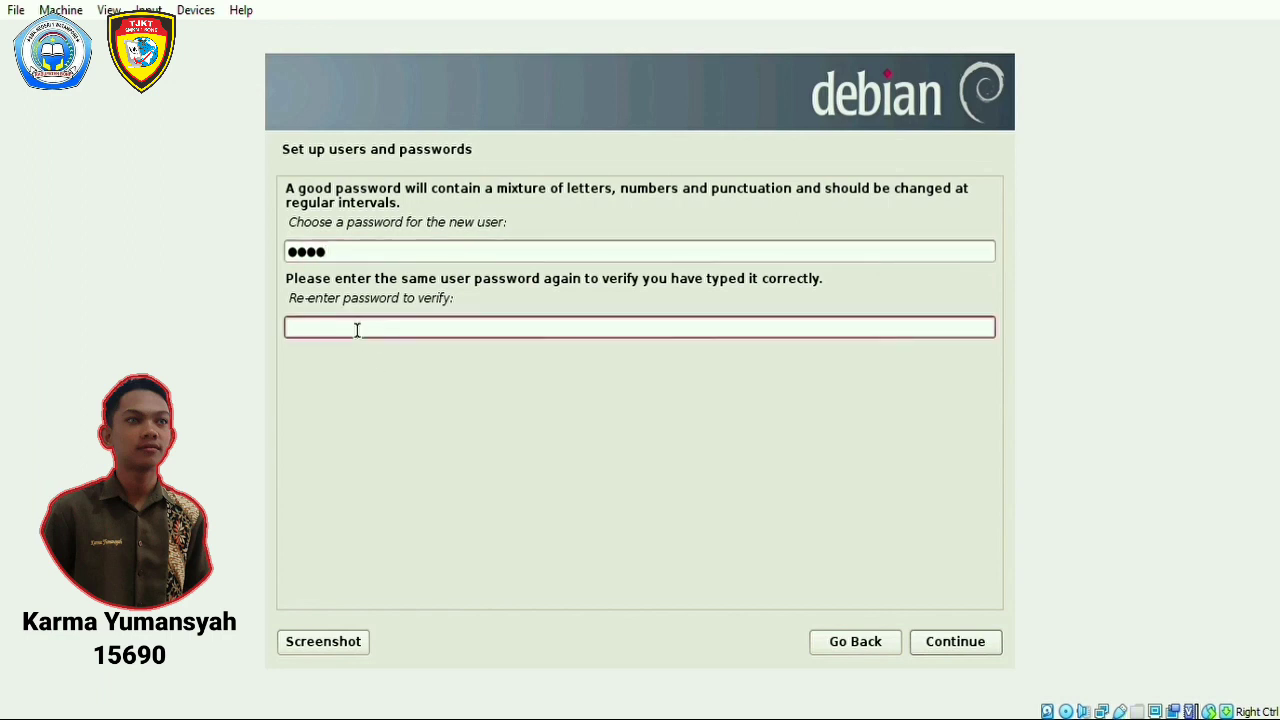
pyautogui.write('1234')
# Confirm the user password and pick the Central (Sulawesi, Bali) Indonesian time zone.
pyautogui.click(958, 650)
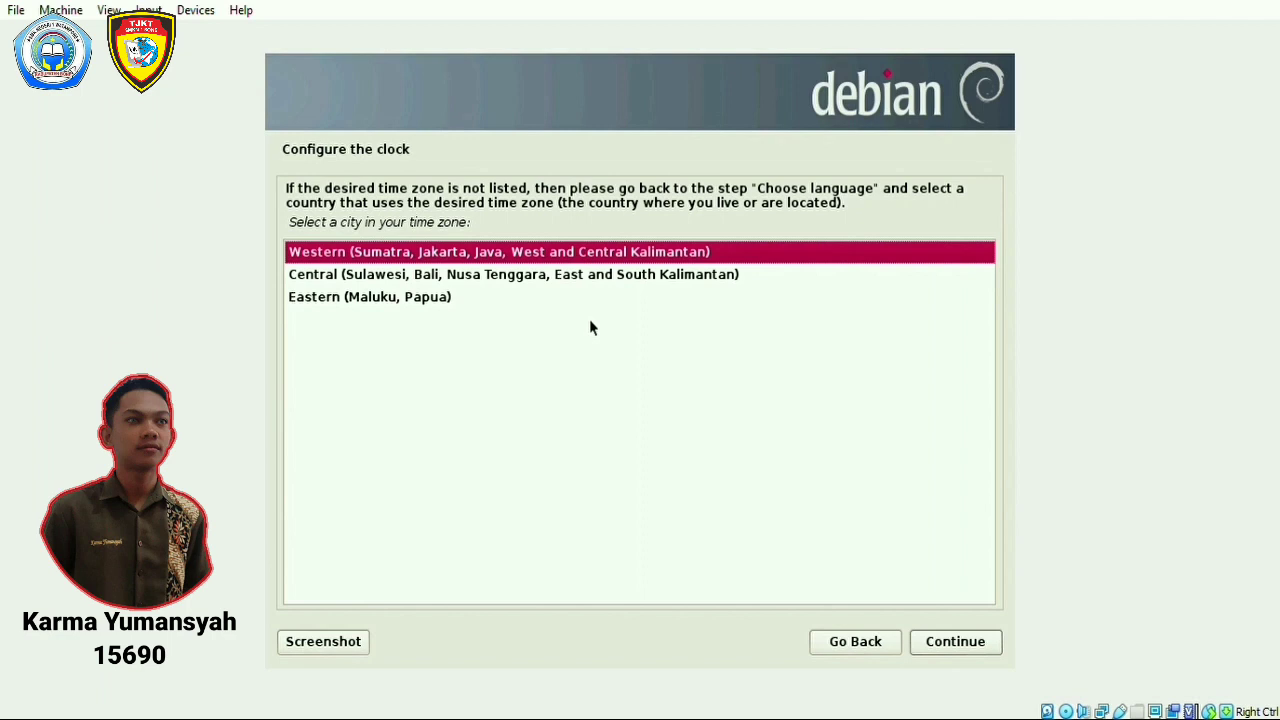
pyautogui.press('Down')
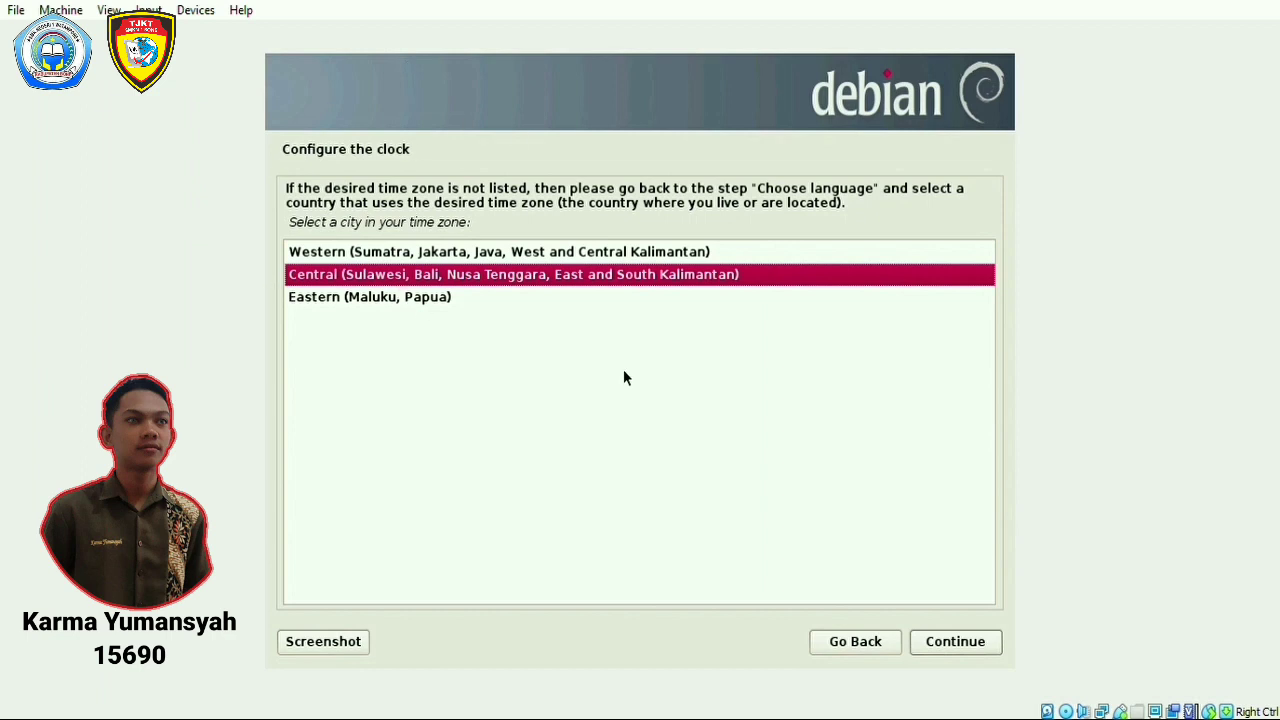
pyautogui.click(991, 647)
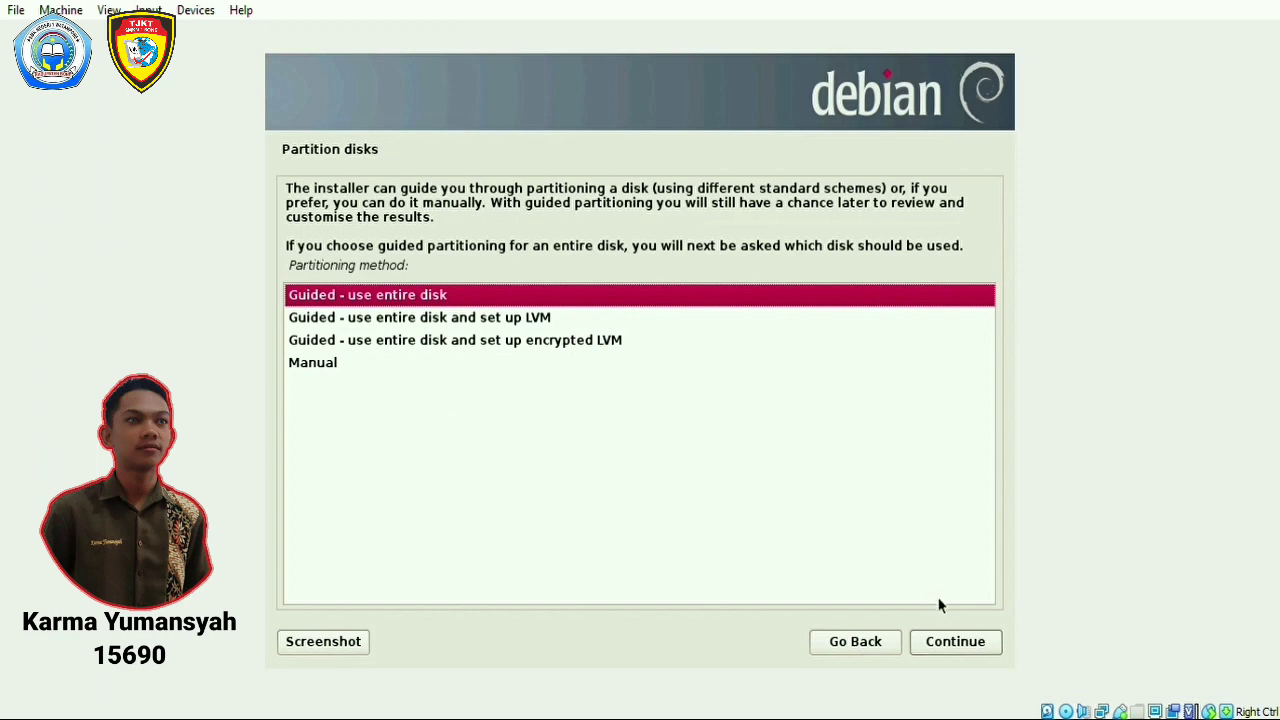
# Guided-partition the entire 8.6 GB sda disk, all files in one partition, and write the changes.
pyautogui.click(945, 642)
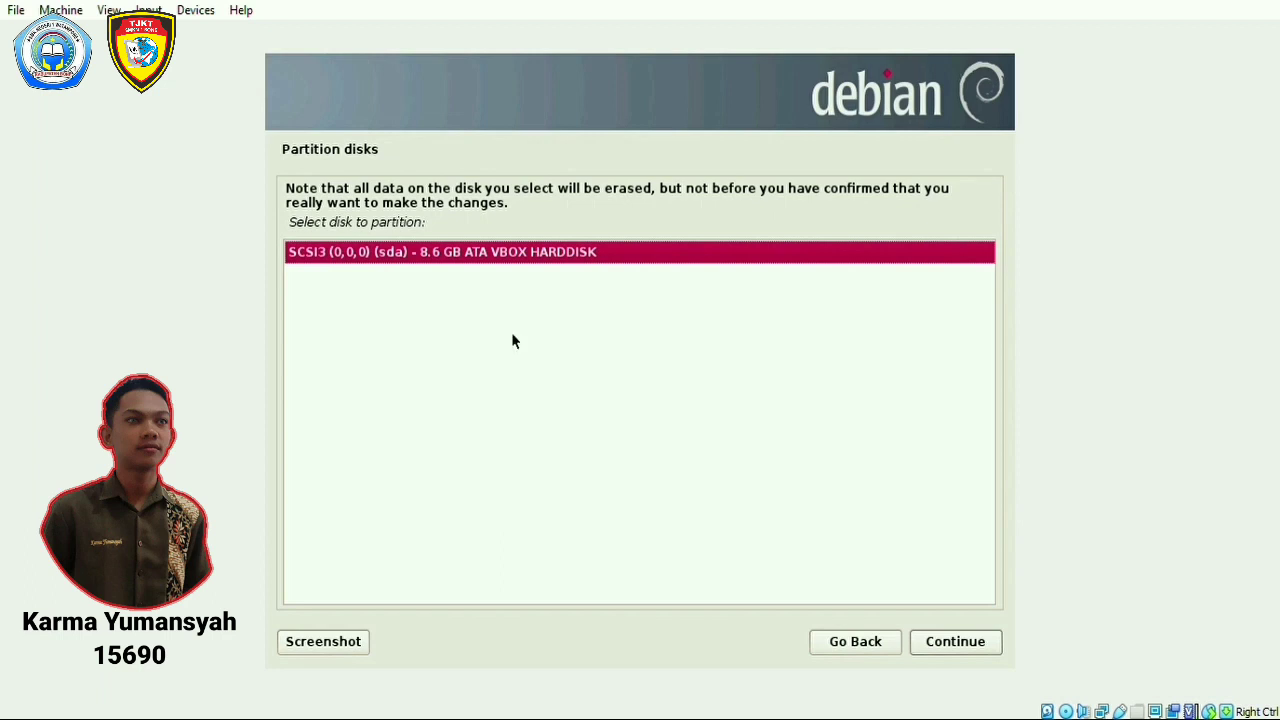
pyautogui.click(945, 641)
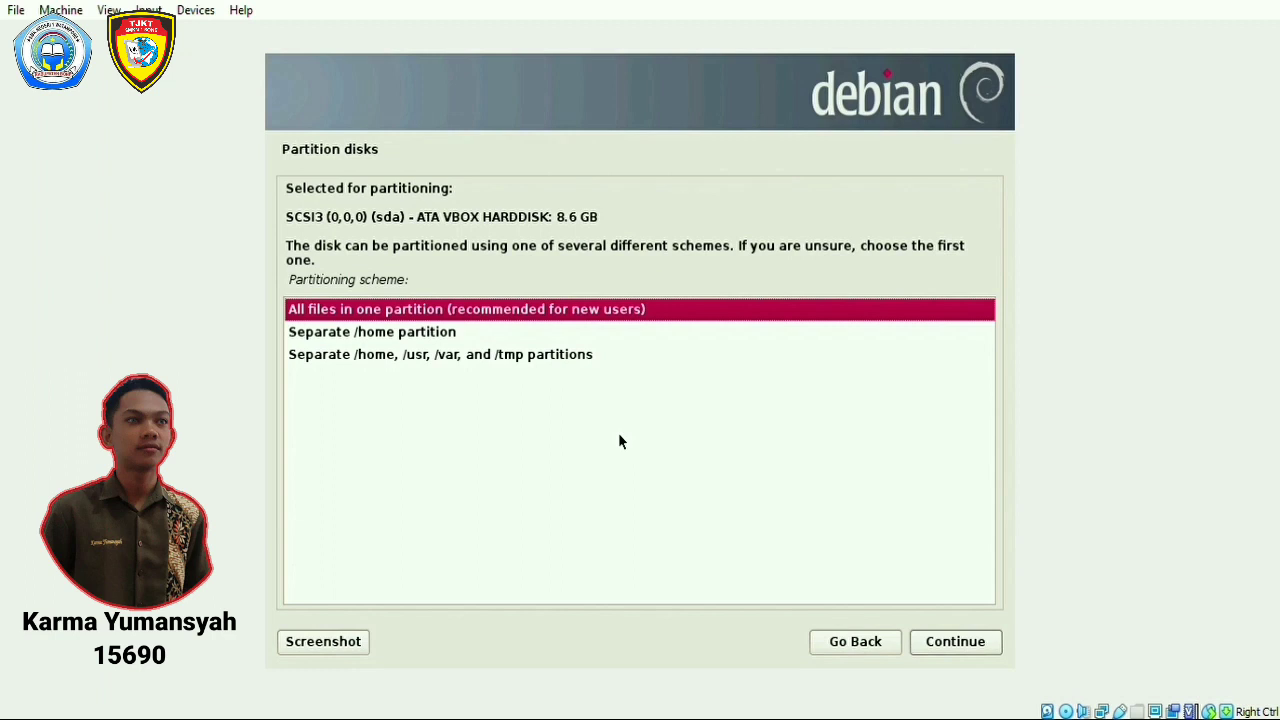
pyautogui.click(935, 655)
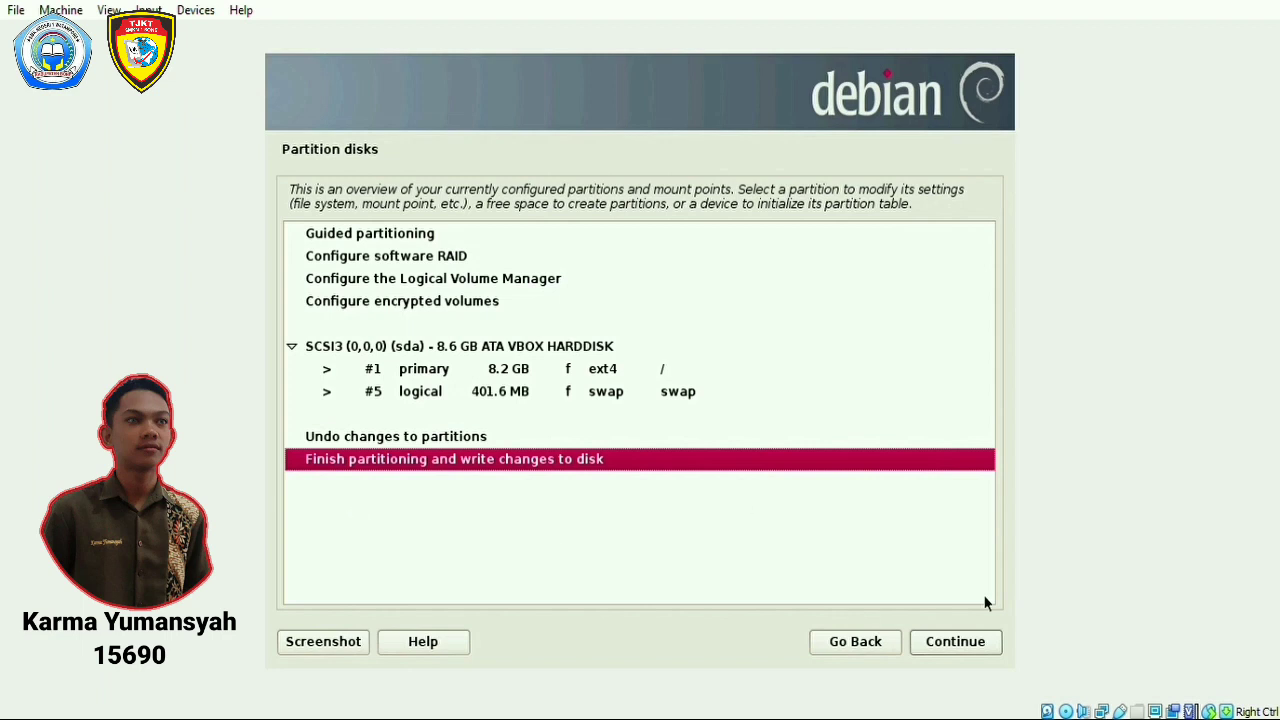
pyautogui.click(993, 640)
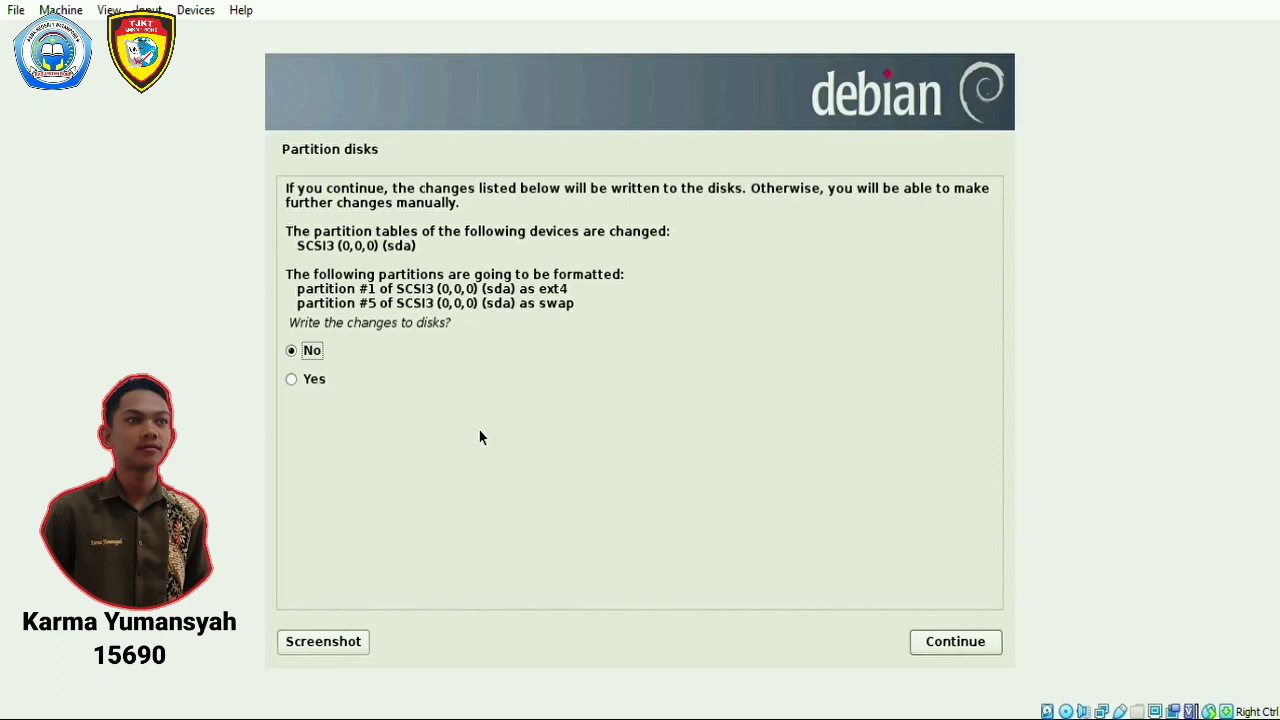
pyautogui.press('Down')
pyautogui.click(963, 645)
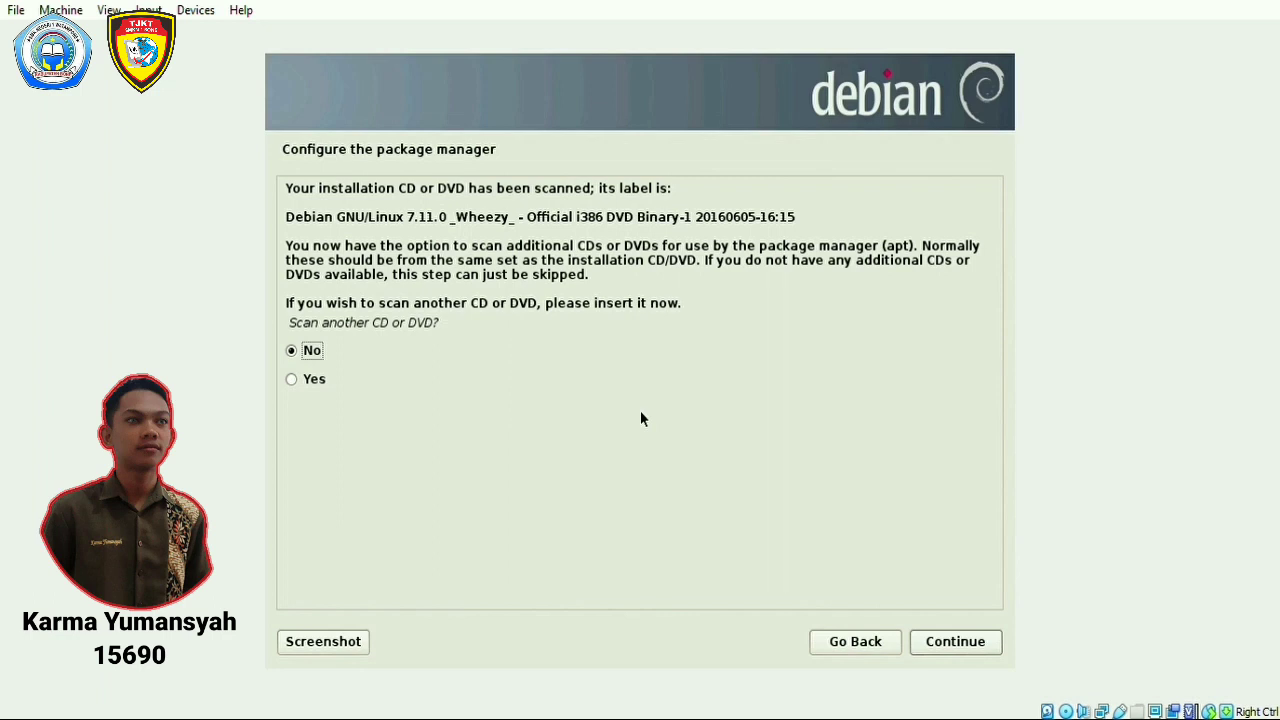
# Skip scanning another disc, use no network mirror, and decline the popularity-contest survey.
pyautogui.click(948, 648)
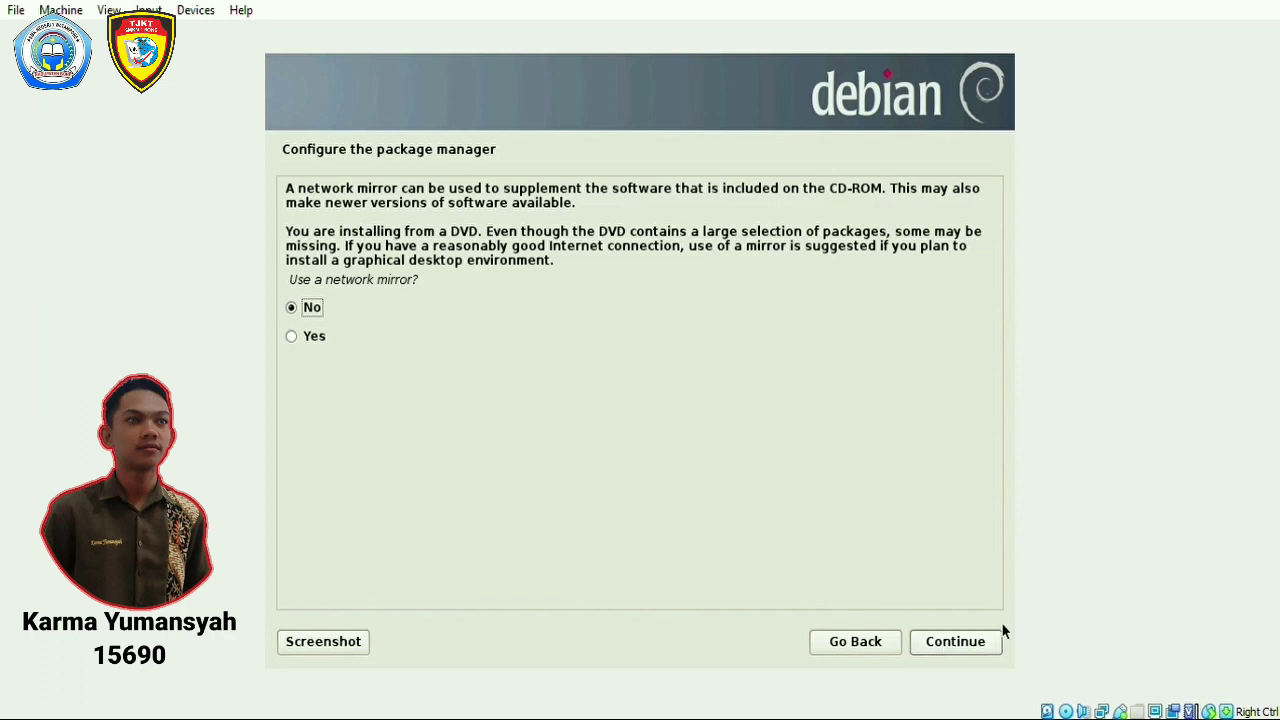
pyautogui.click(980, 646)
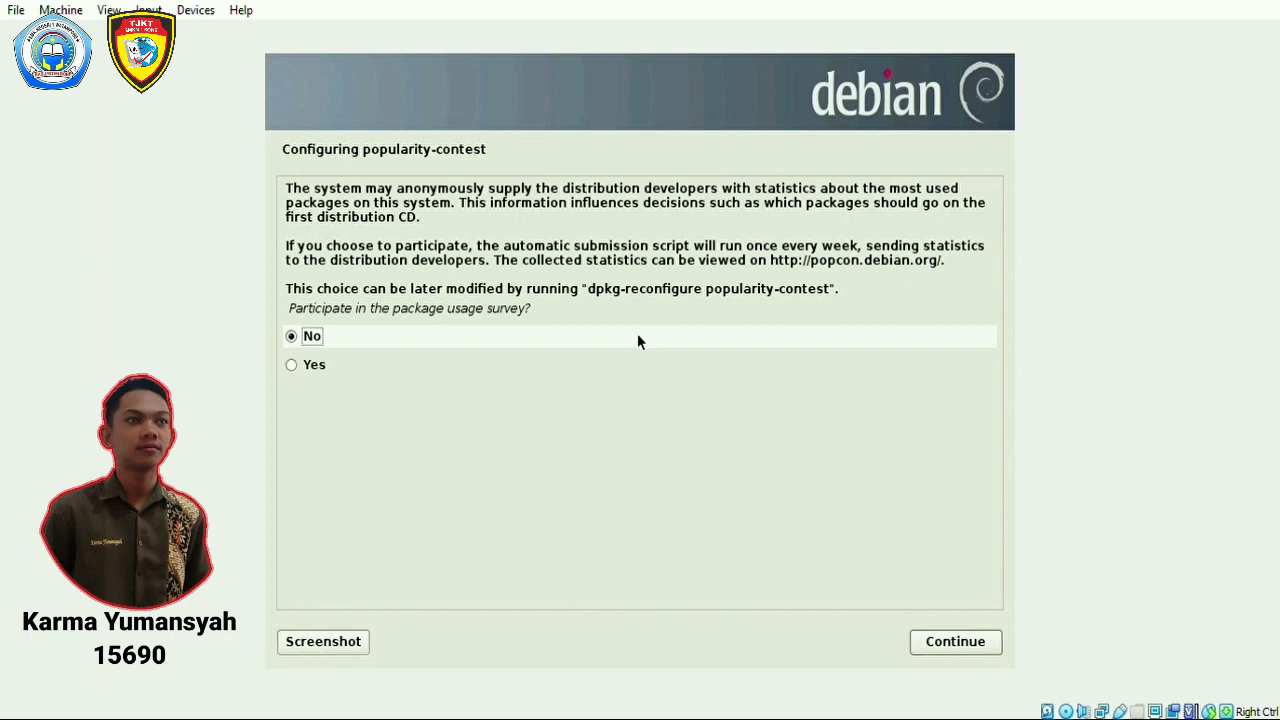
pyautogui.click(930, 645)
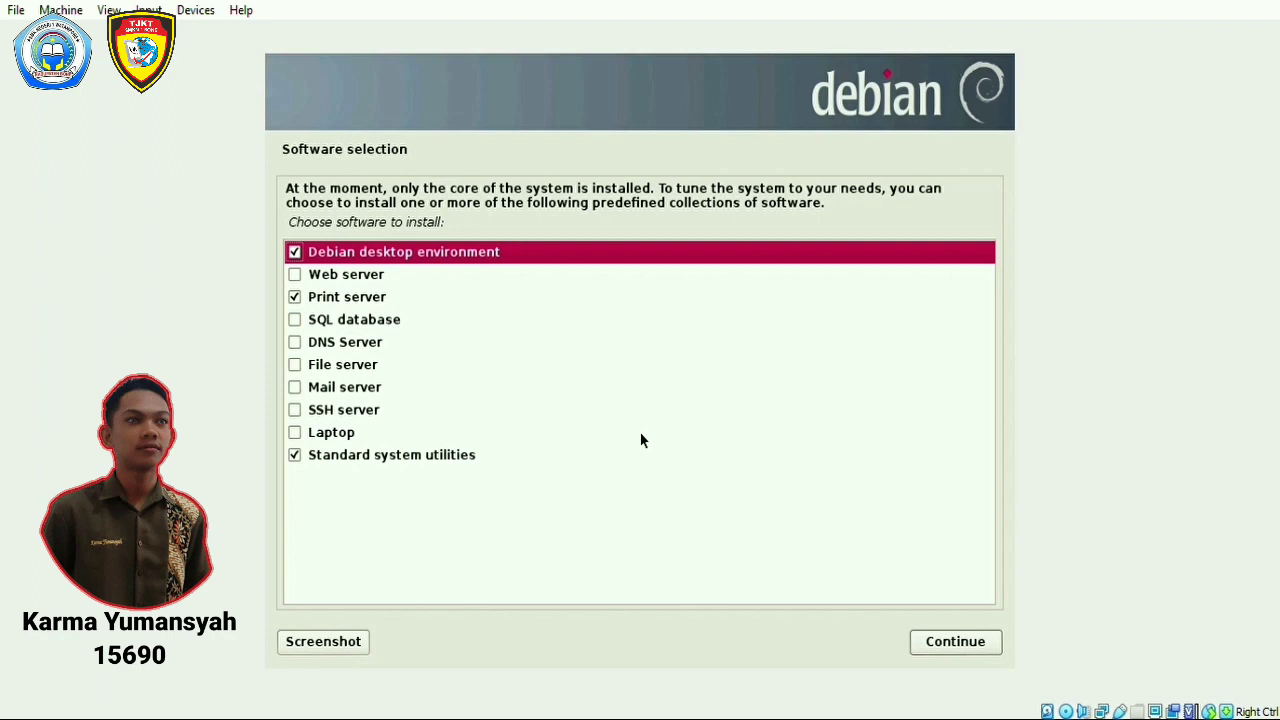
# Untick Standard system utilities and install Debian desktop environment and Print server.
pyautogui.click(632, 453)
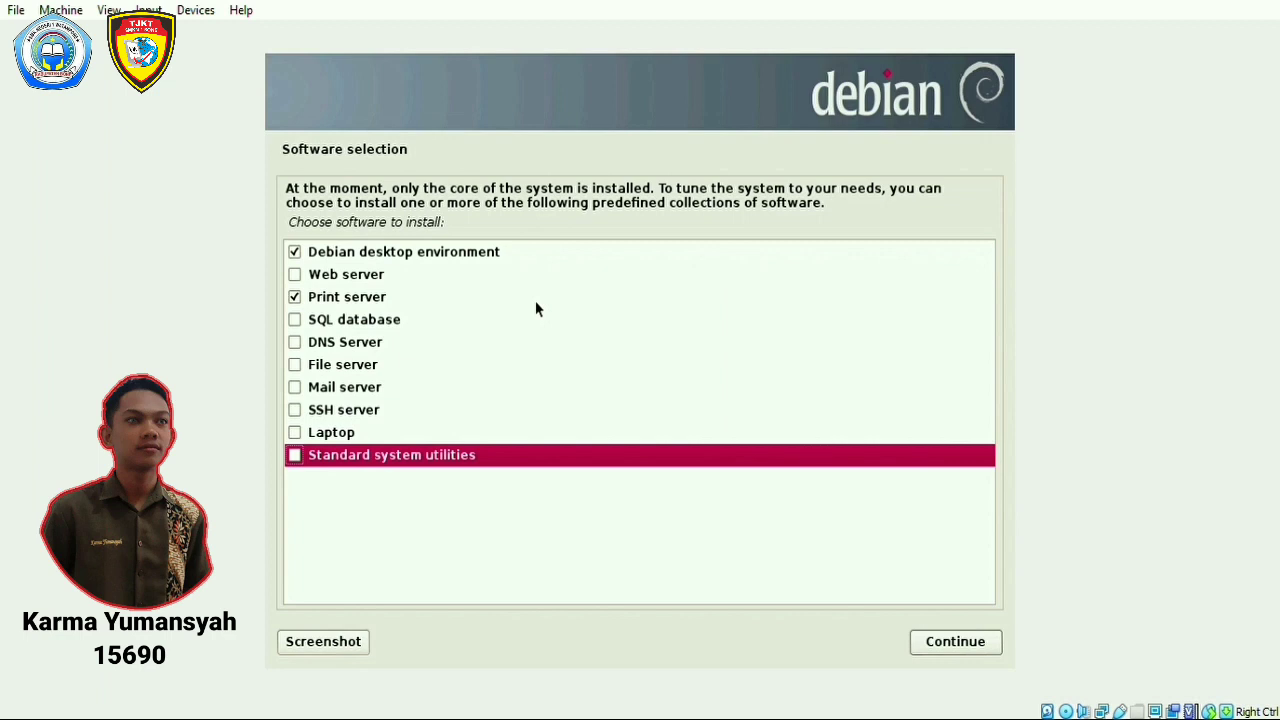
pyautogui.click(934, 648)
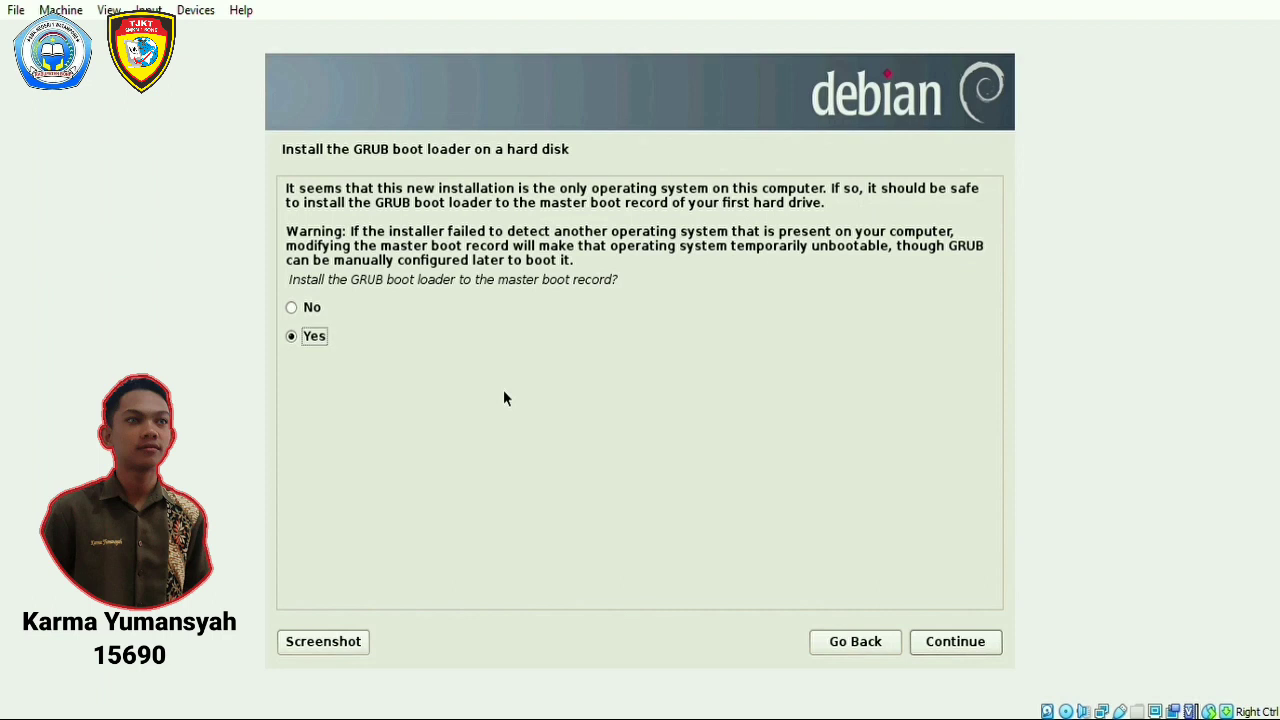
# Install GRUB to the master boot record and finish the installation, rebooting to the login screen.
pyautogui.click(968, 648)
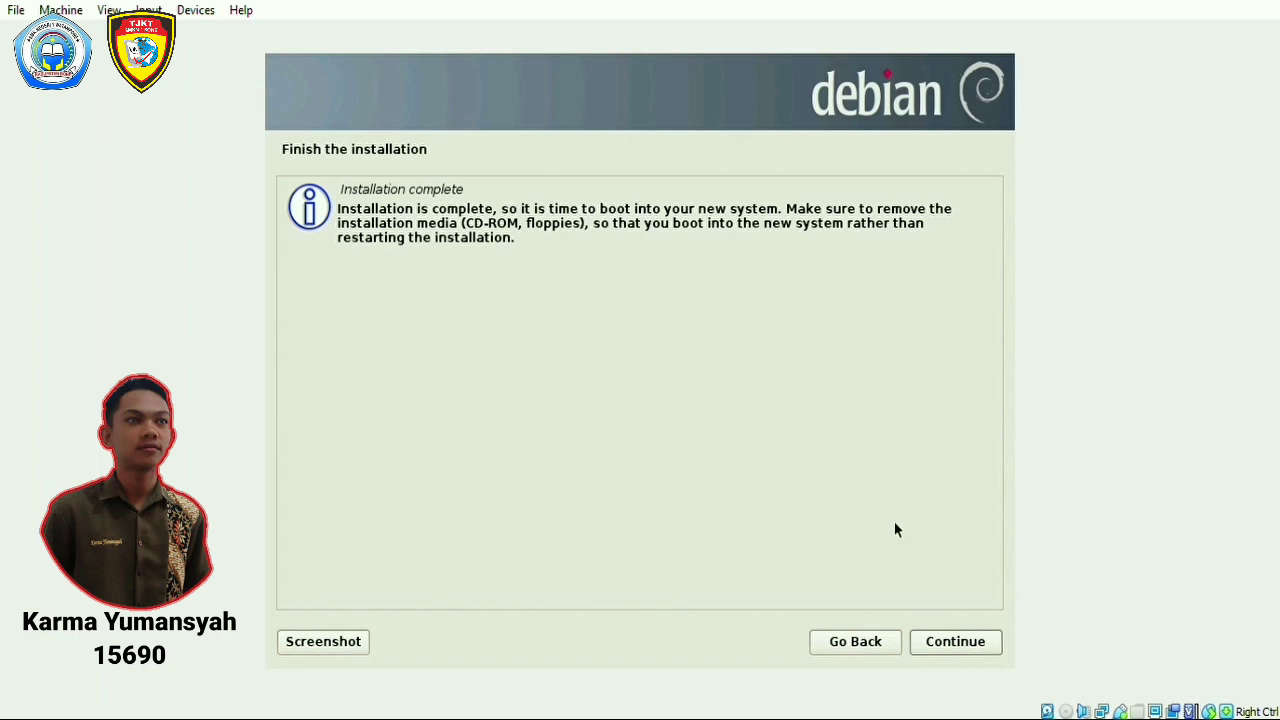
pyautogui.click(942, 641)
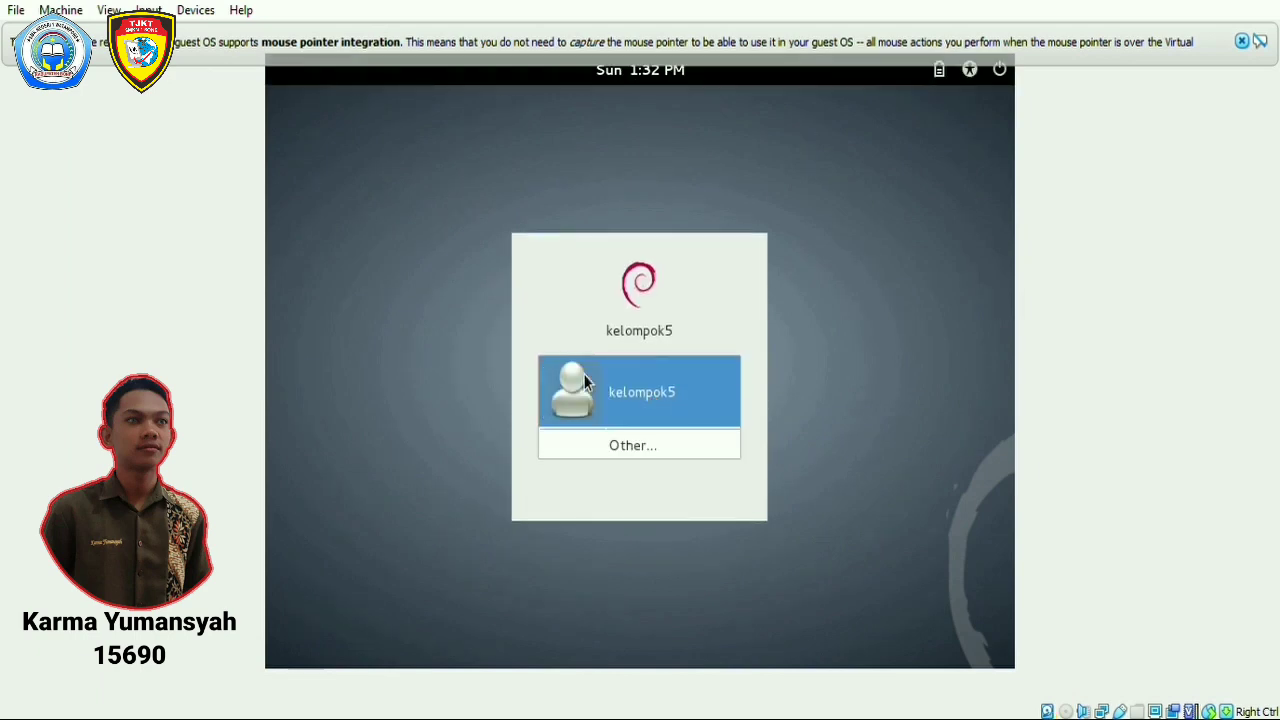
# Log in as the new user with the account password, then dismiss the mouse-integration notice.
pyautogui.click(670, 392)
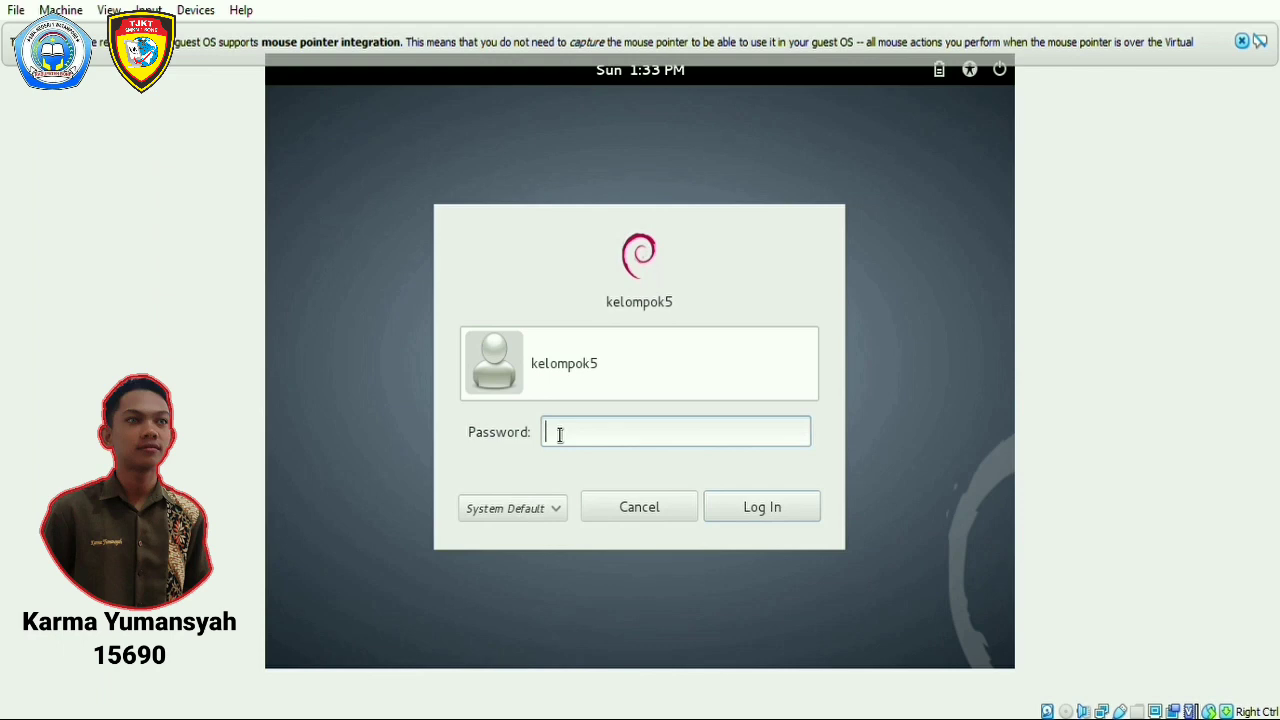
pyautogui.write('••••')
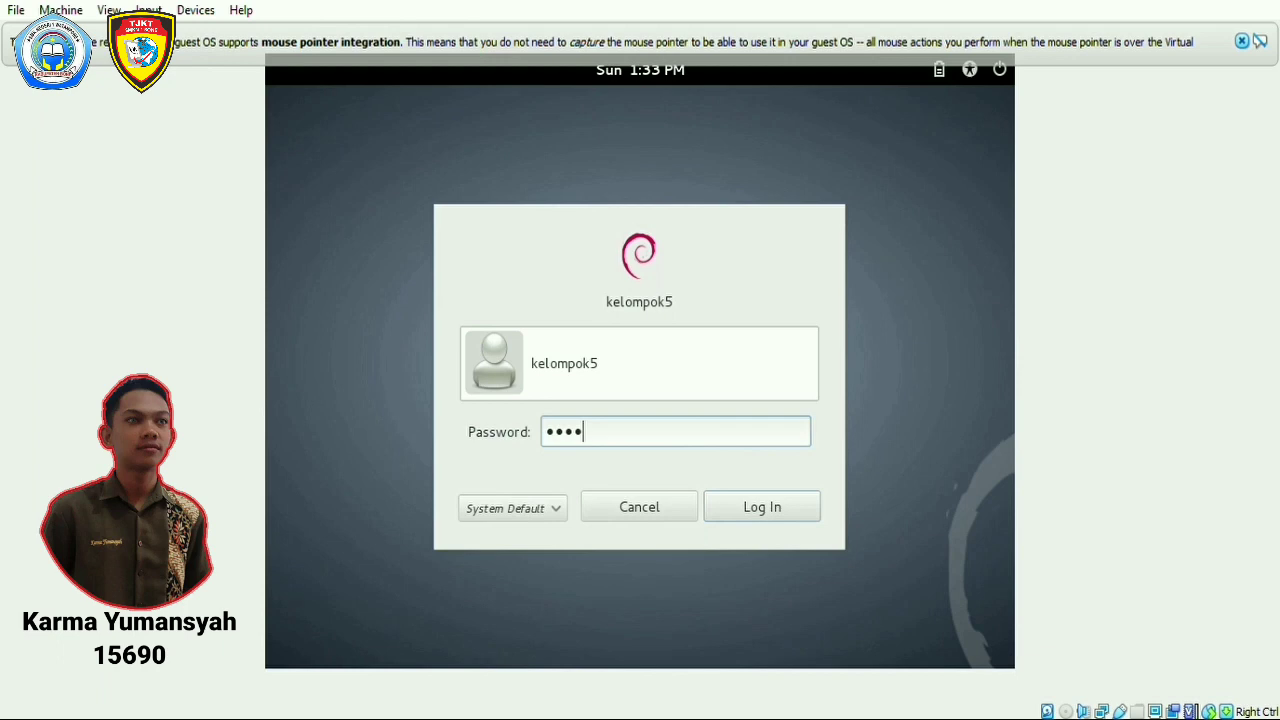
pyautogui.click(773, 508)
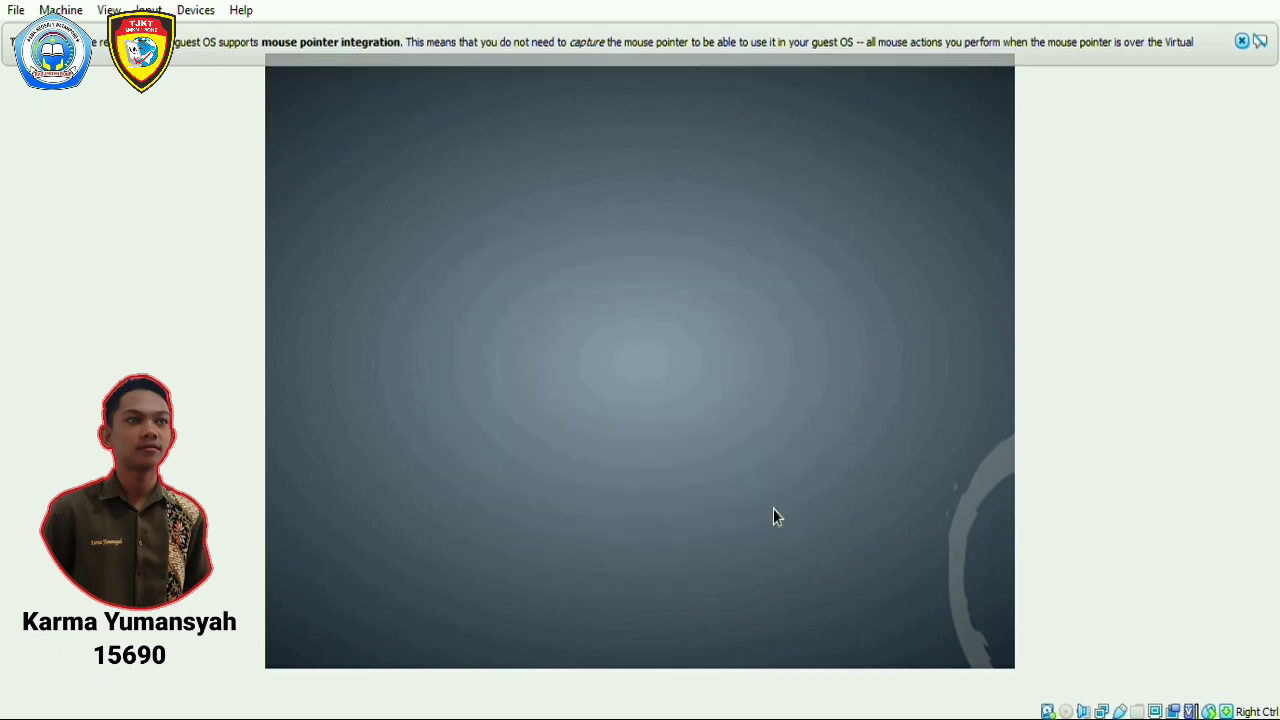
pyautogui.click(1242, 41)
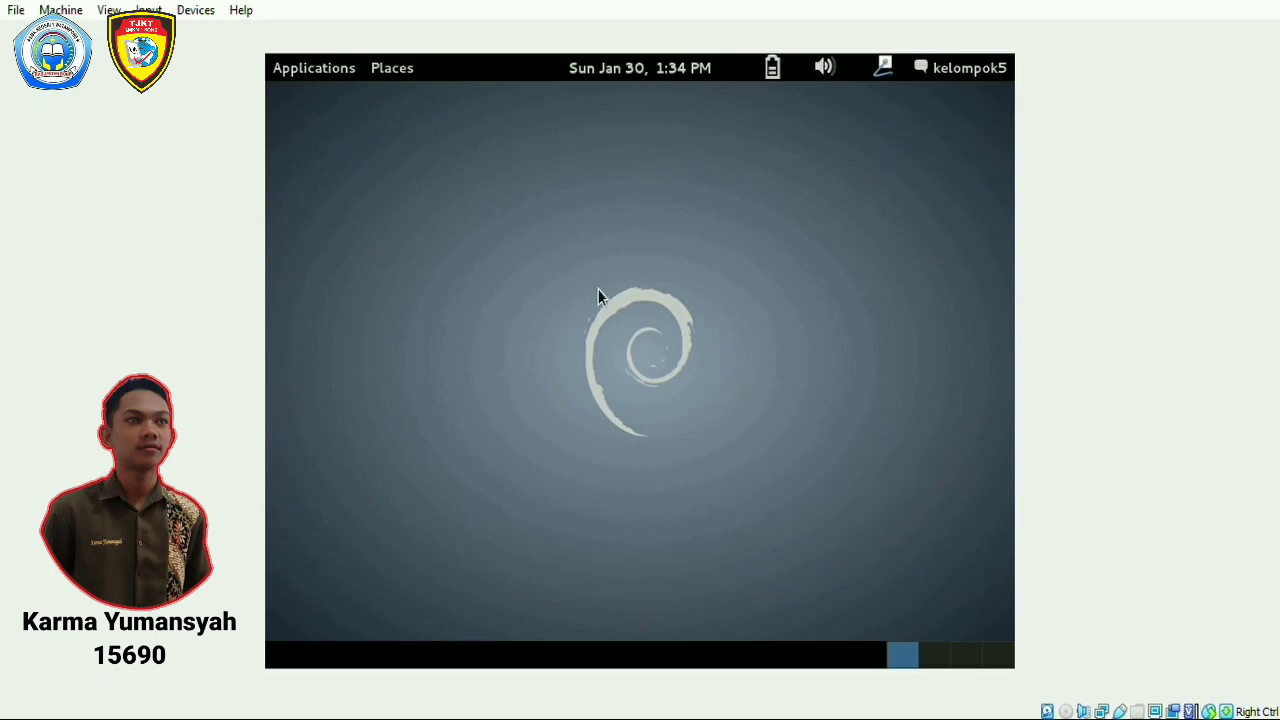